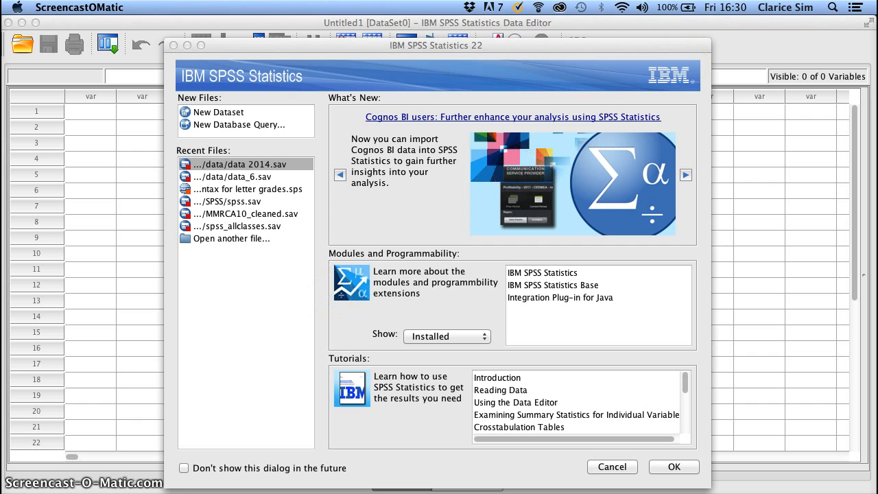
left_click(831, 9)
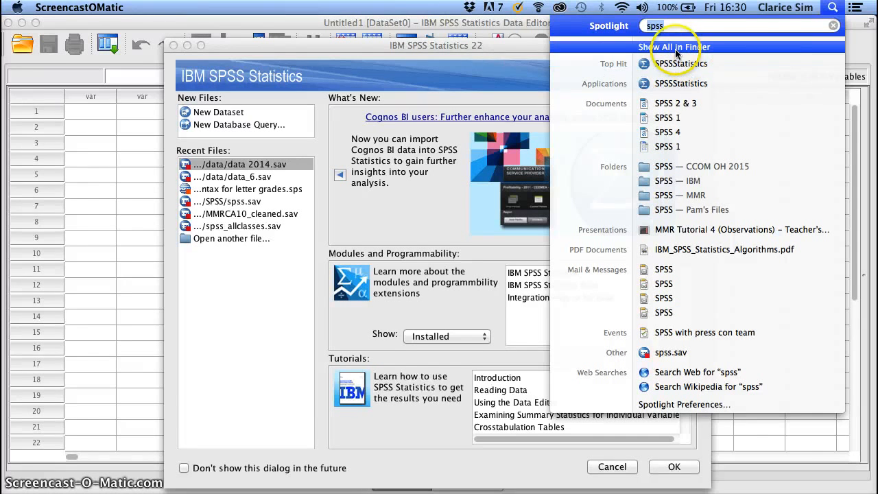
left_click(834, 27)
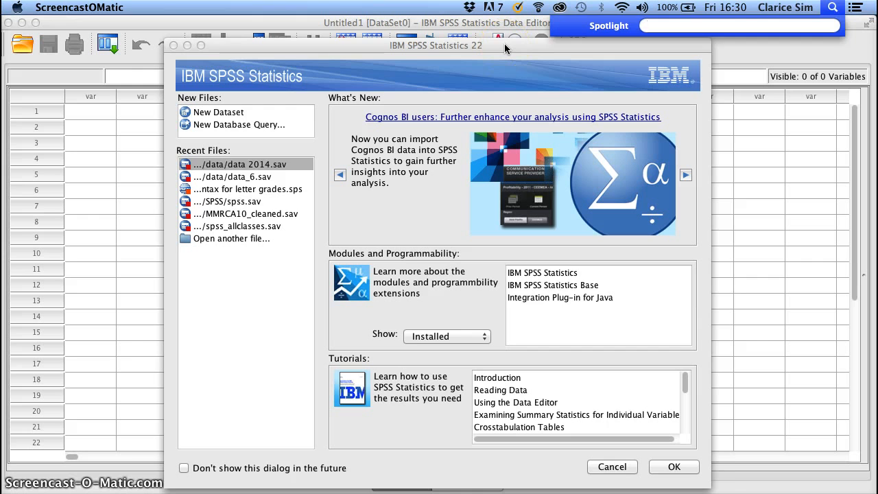
left_click(411, 47)
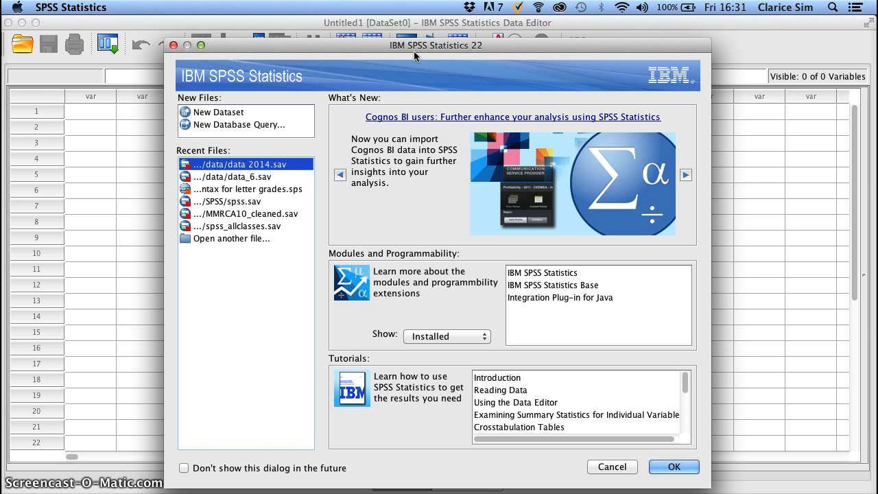
- Set the start-up dialog not to show in future and close it, leaving the empty untitled dataset open
left_click(184, 468)
left_click(673, 471)
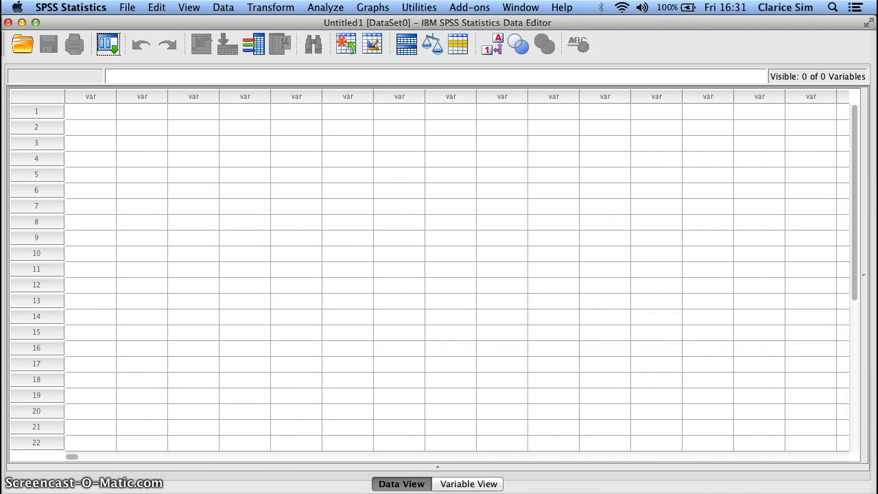
left_click_drag(484, 492, 484, 487)
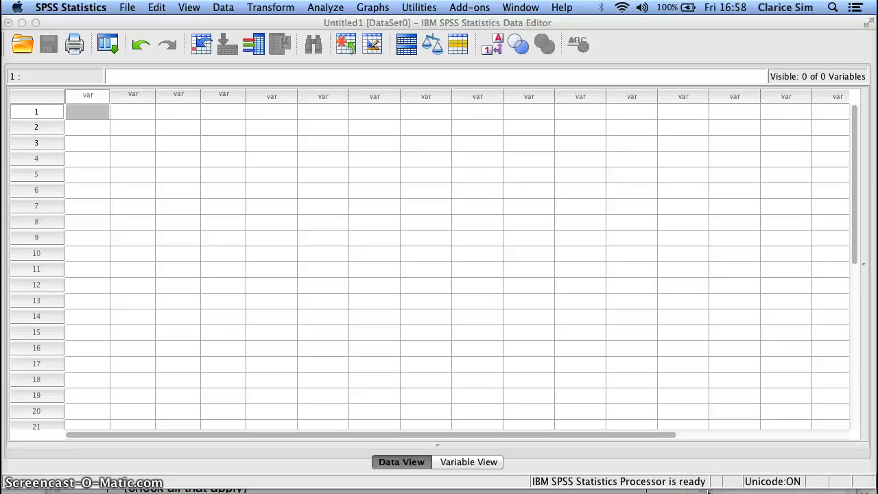
- Switch the empty dataset from Data View to Variable View
left_click(409, 472)
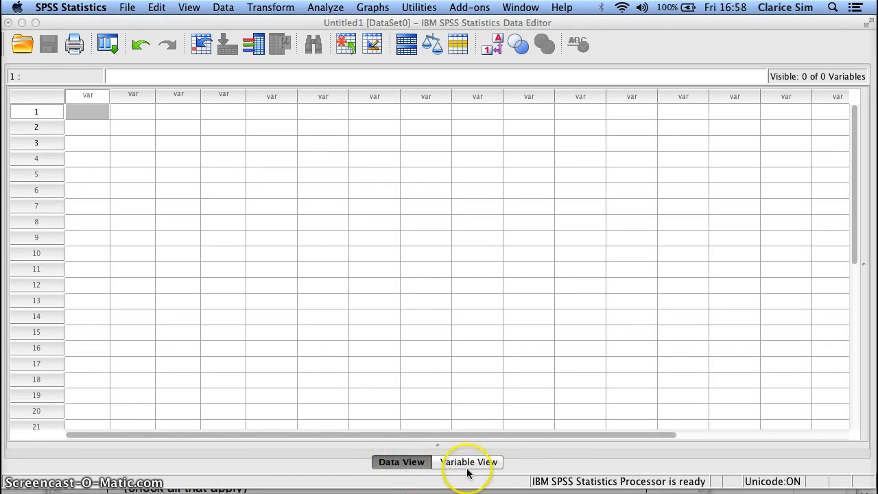
left_click(79, 113)
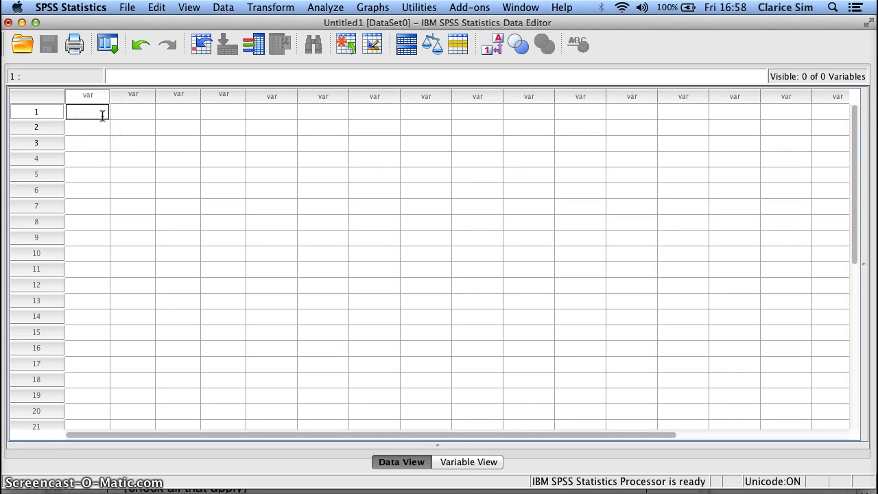
left_click(464, 463)
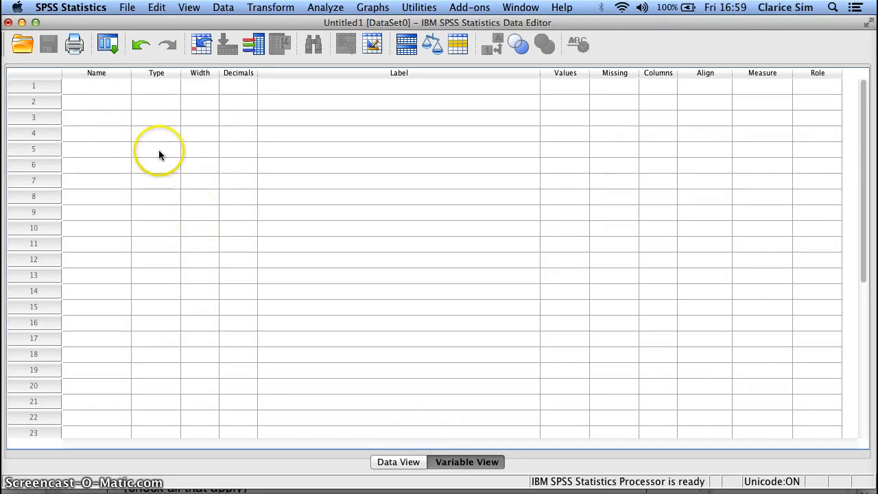
- Try to name the first variable "gender sdf", with a space in the name
left_click(105, 85)
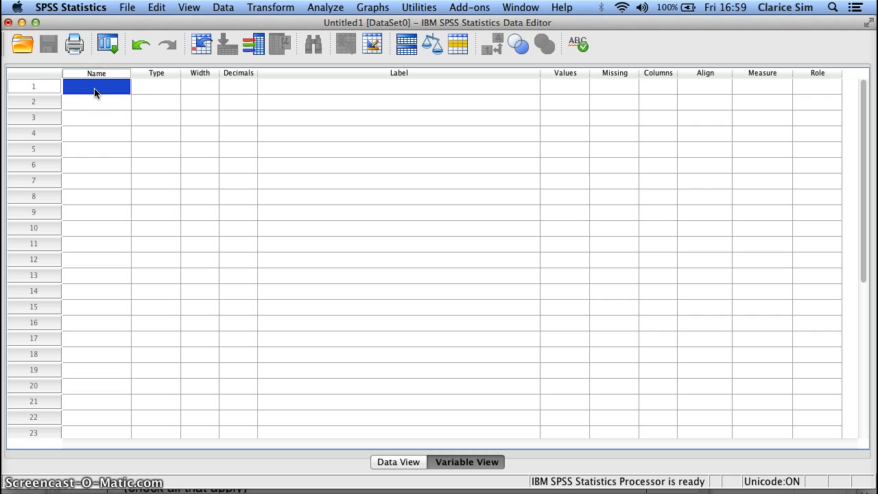
type("A")
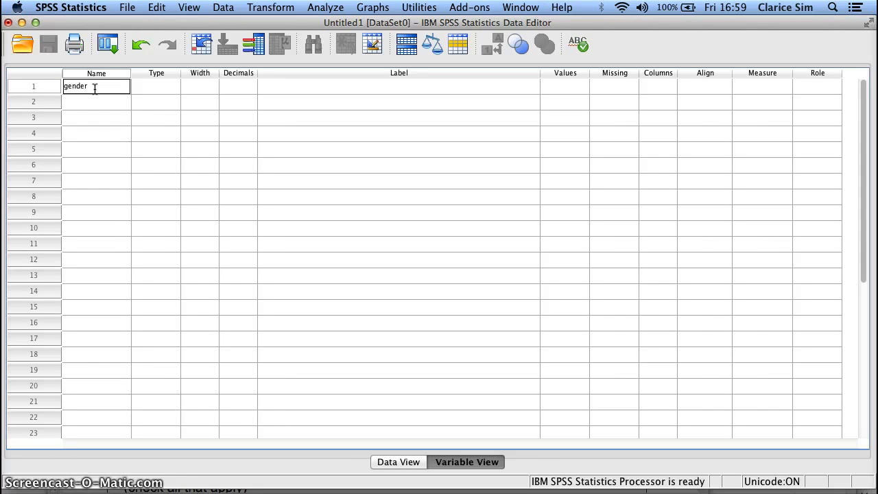
type("st")
left_click(148, 82)
left_click(114, 103)
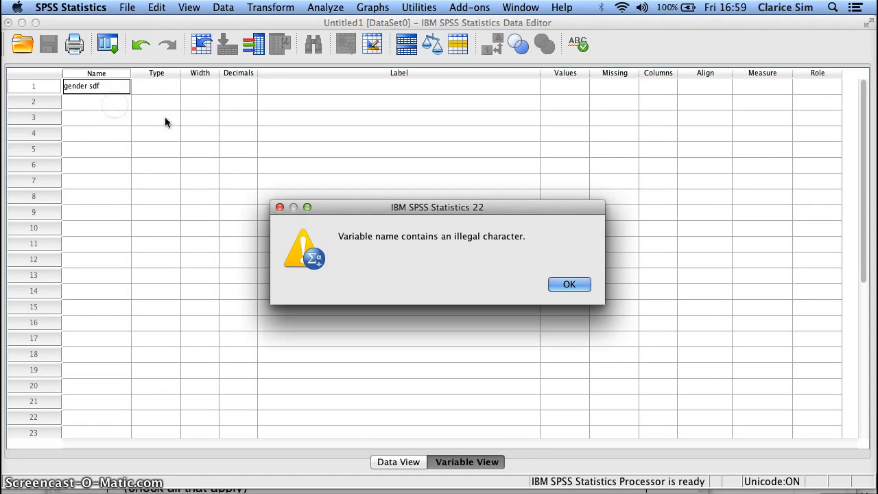
left_click(568, 284)
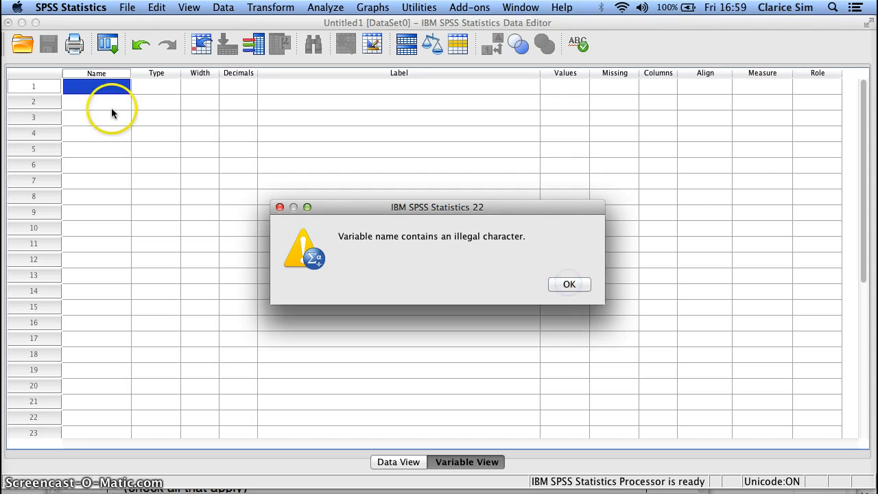
left_click(557, 285)
- Name the first variable "gender"
left_click(123, 84)
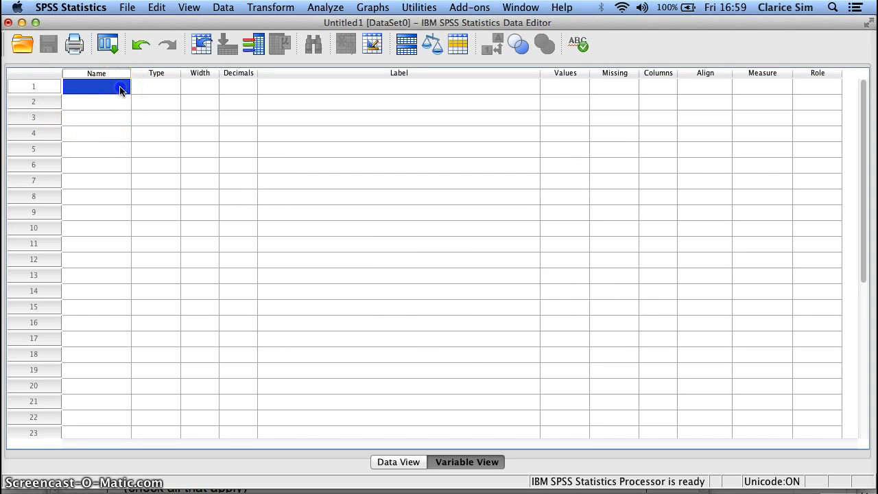
type("gender_")
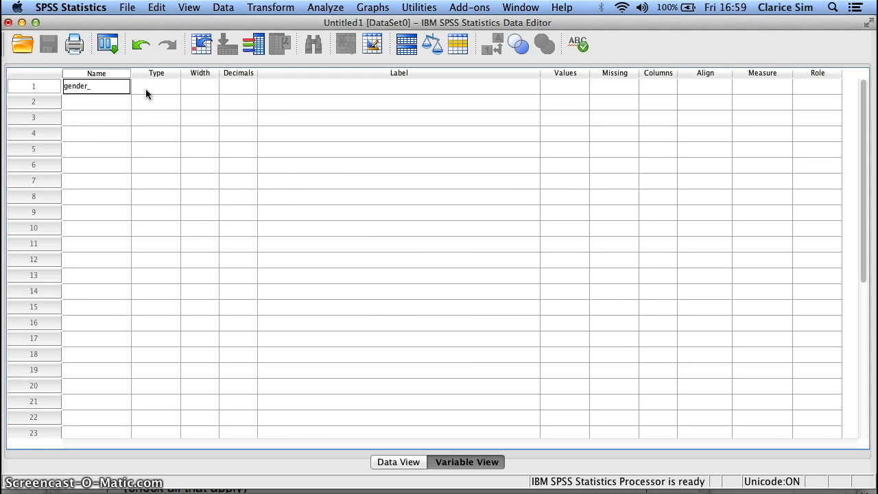
type("XX")
left_click(110, 87)
left_click(114, 103)
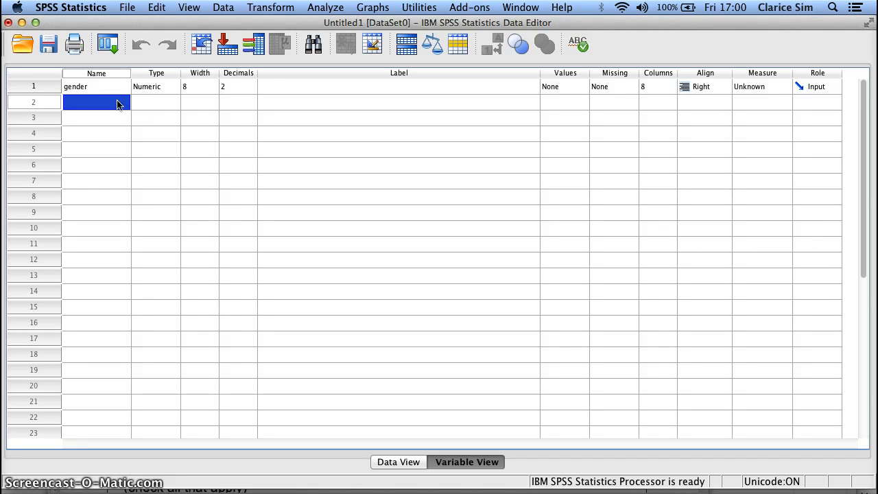
- Examine the variable type options for gender and accept Numeric
left_click(176, 86)
left_click(176, 87)
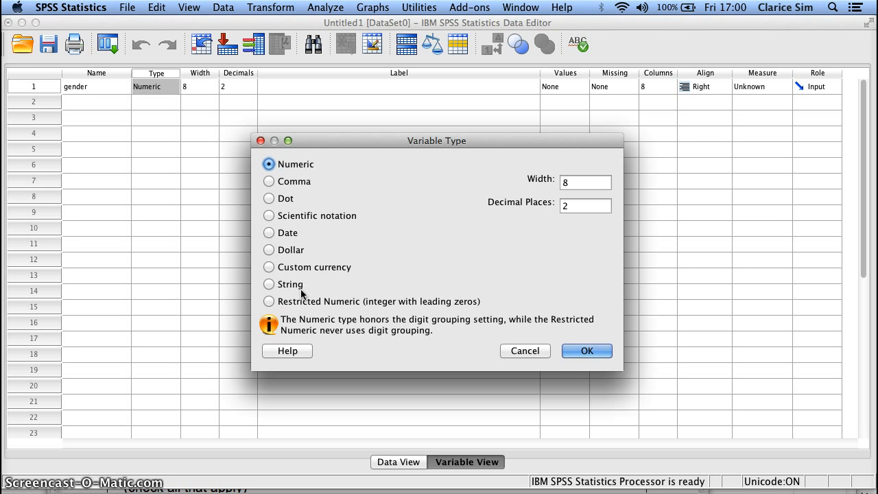
left_click(582, 352)
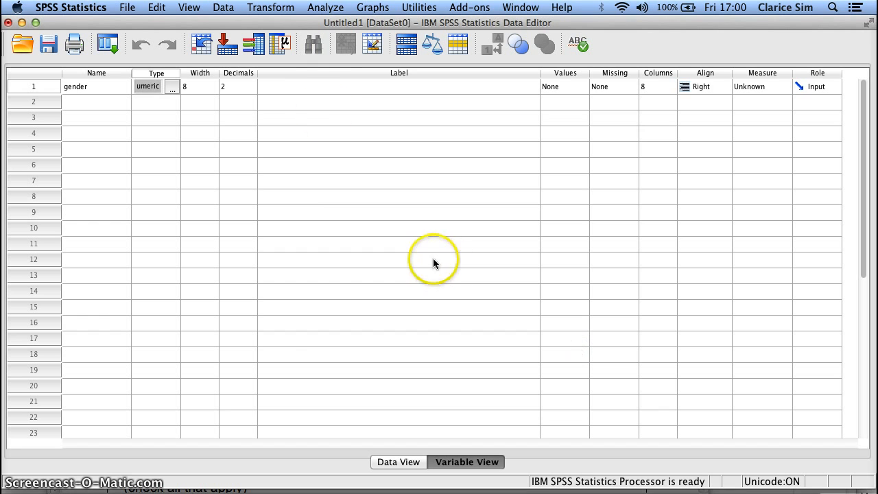
- Give the gender variable the label "What is your gender?"
left_click(307, 87)
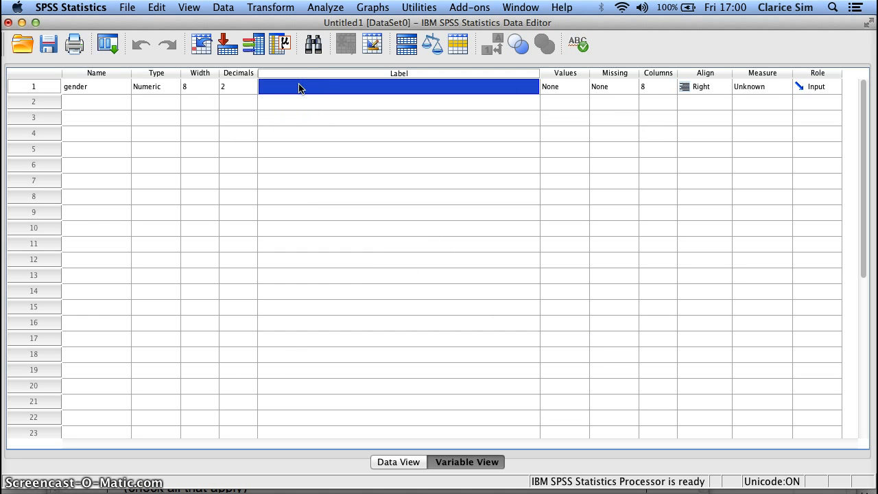
type("W")
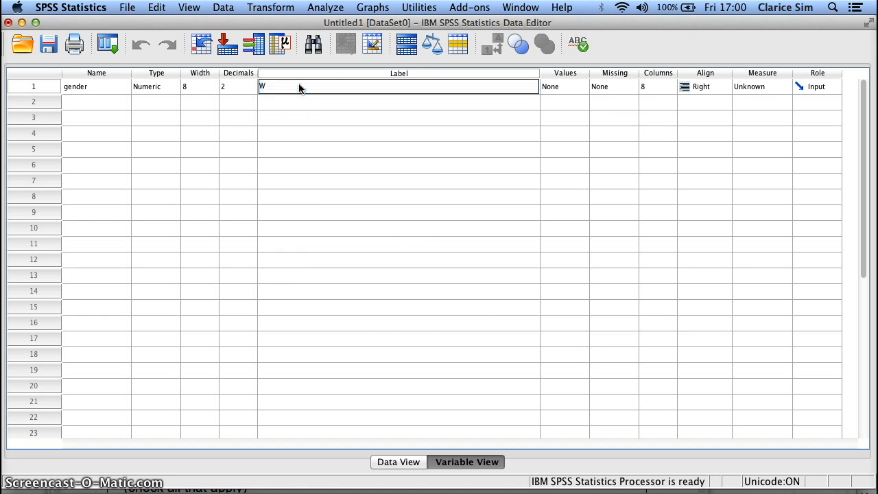
type("hat is your gender?")
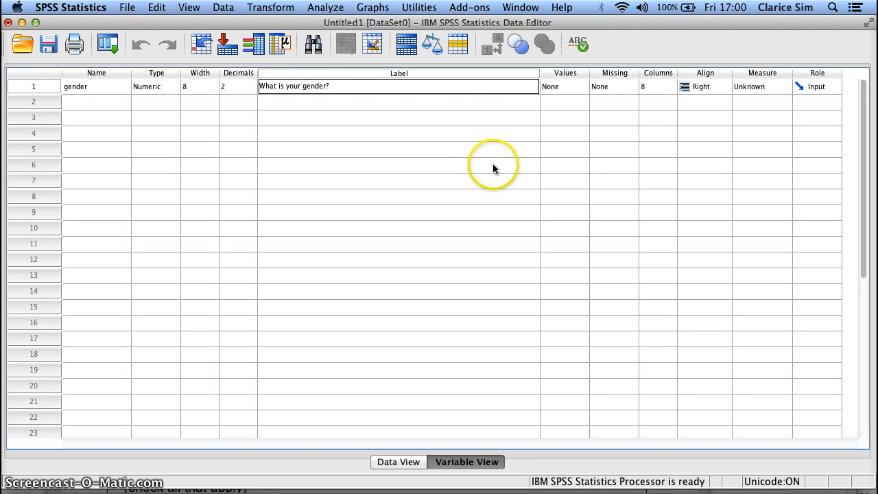
- Define the value labels of the gender variable as 1 = Female and 2 = Male
left_click(583, 86)
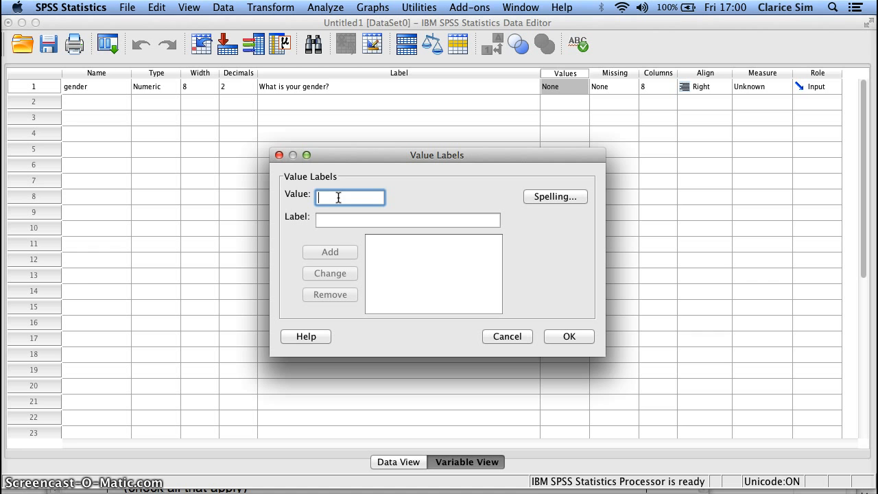
type("1")
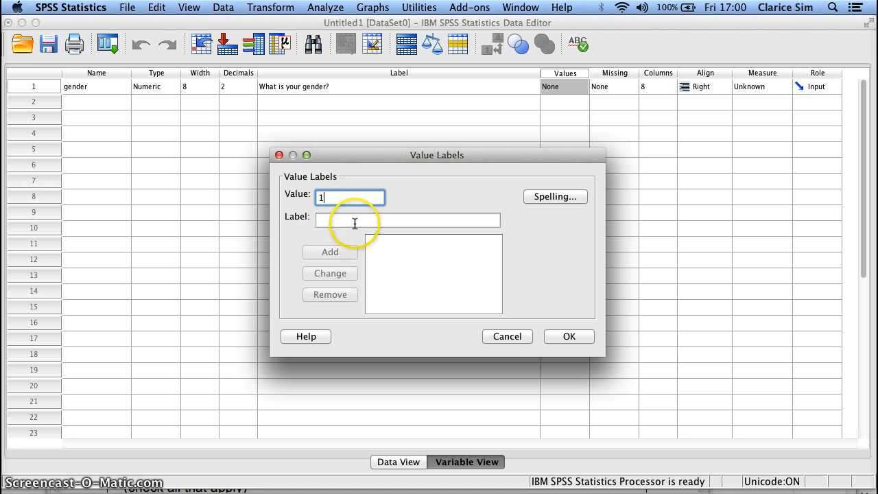
left_click(355, 219)
type("Female")
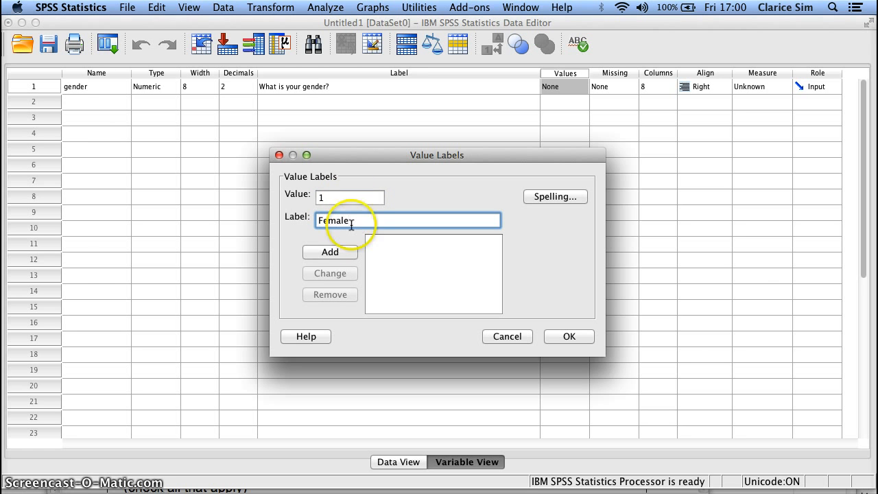
left_click(330, 252)
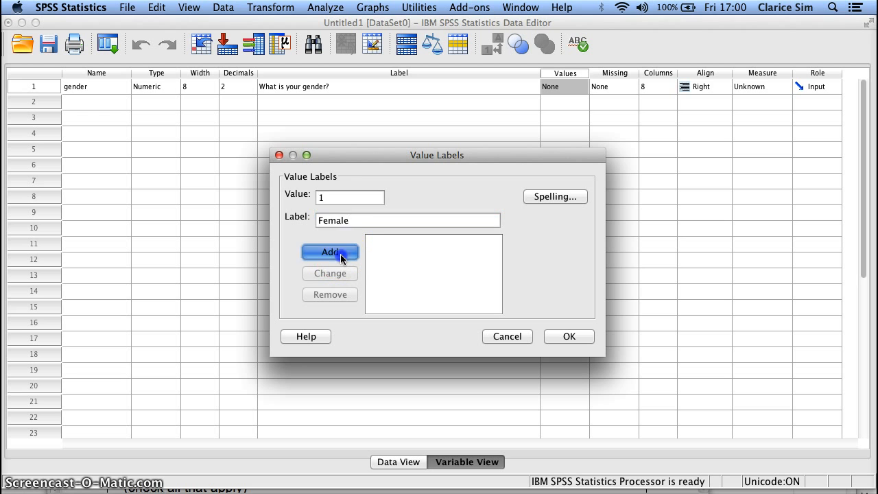
left_click(341, 198)
type("2")
left_click(358, 220)
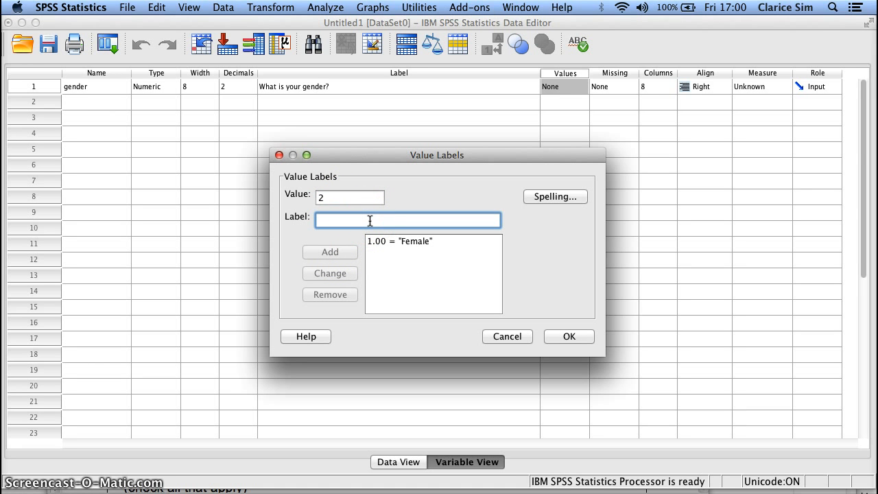
type("Male")
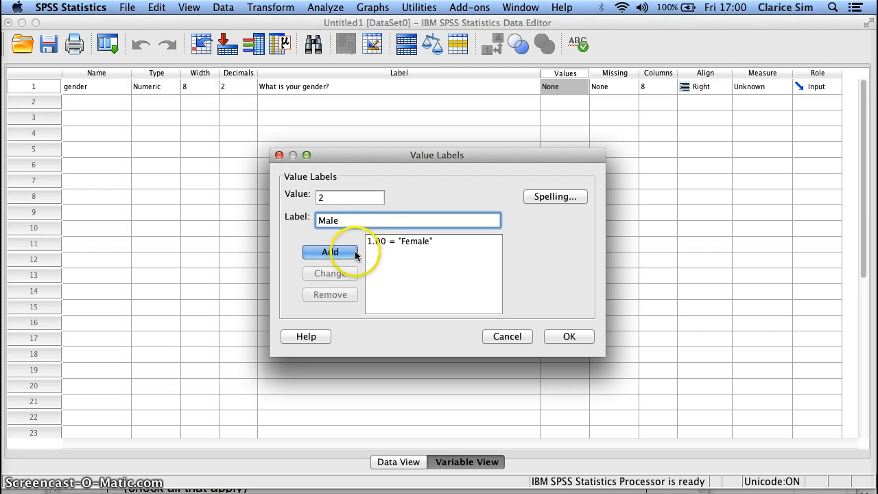
left_click(344, 252)
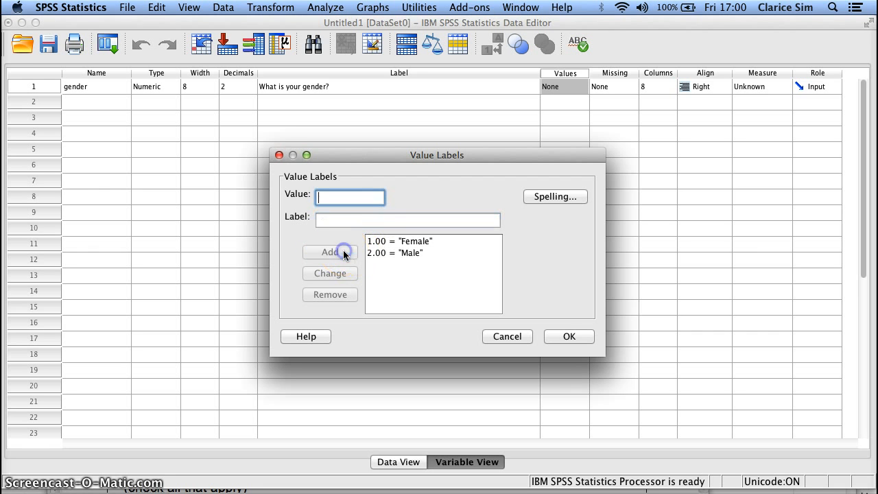
left_click(564, 336)
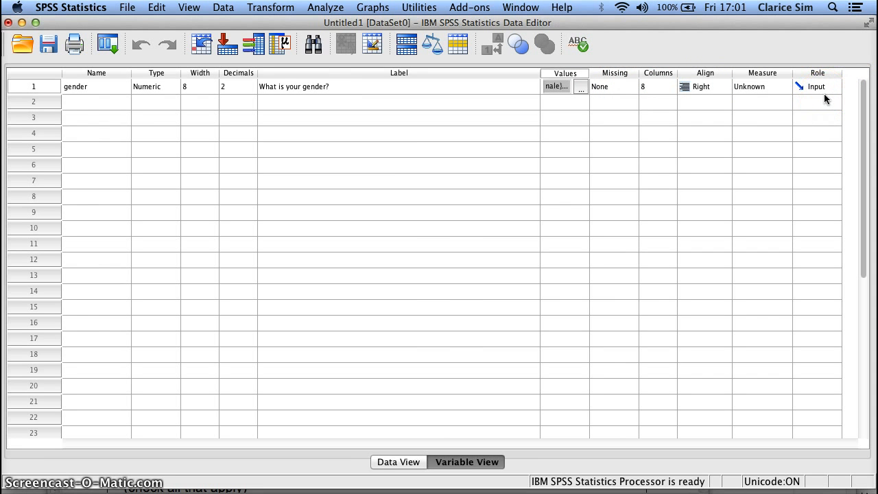
- Add a second variable named "GOT_character" in the row below gender
left_click(85, 103)
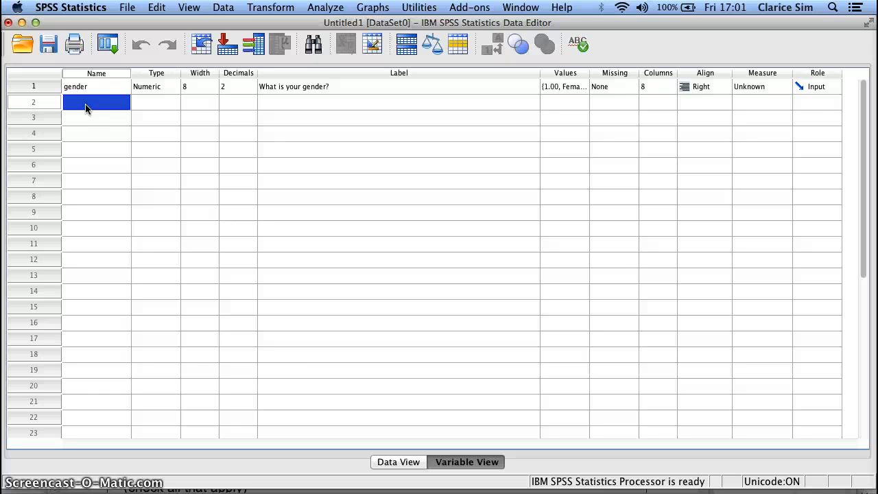
left_click(86, 109)
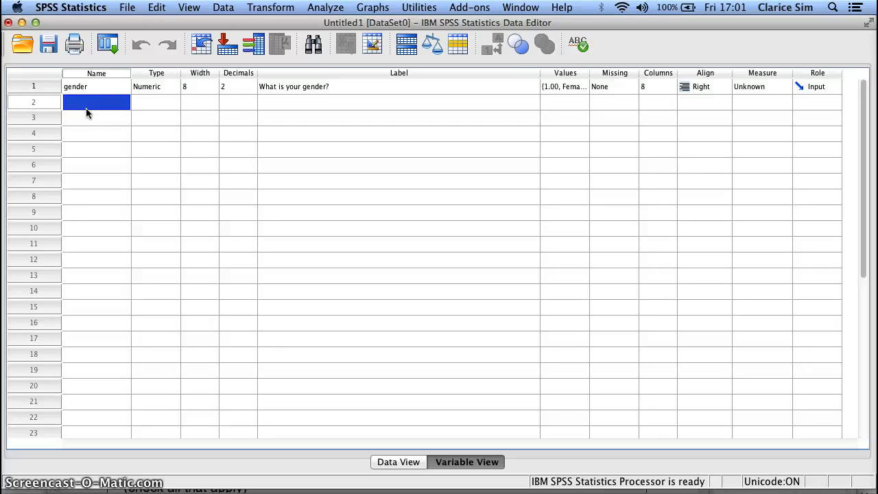
left_click(71, 119)
type("A")
key("BackSpace")
key("BackSpace")
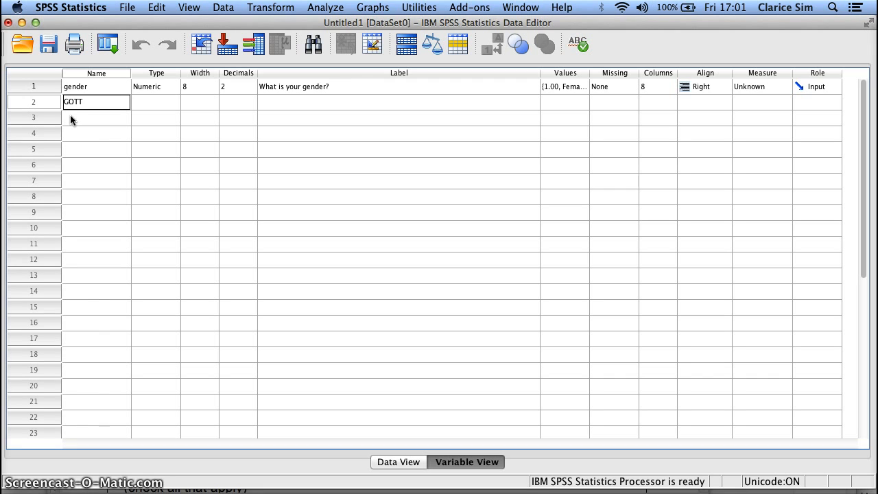
type("GOTT")
left_click(88, 102)
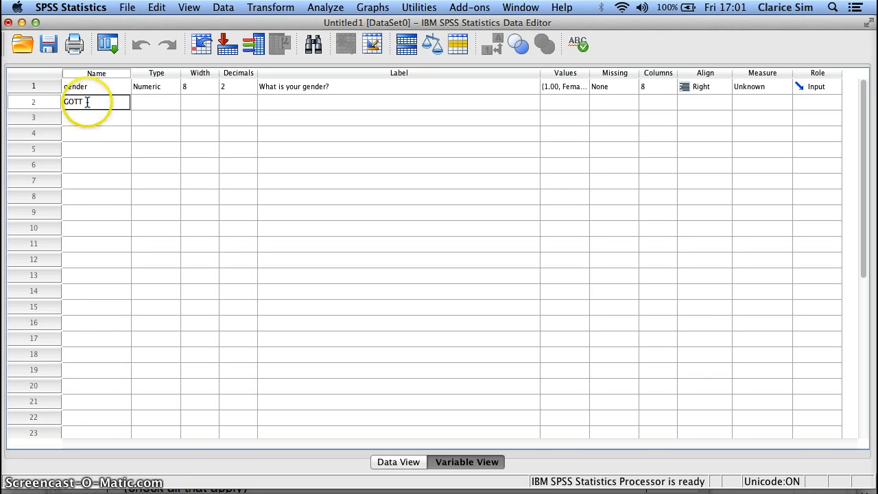
key("BackSpace")
type("_character")
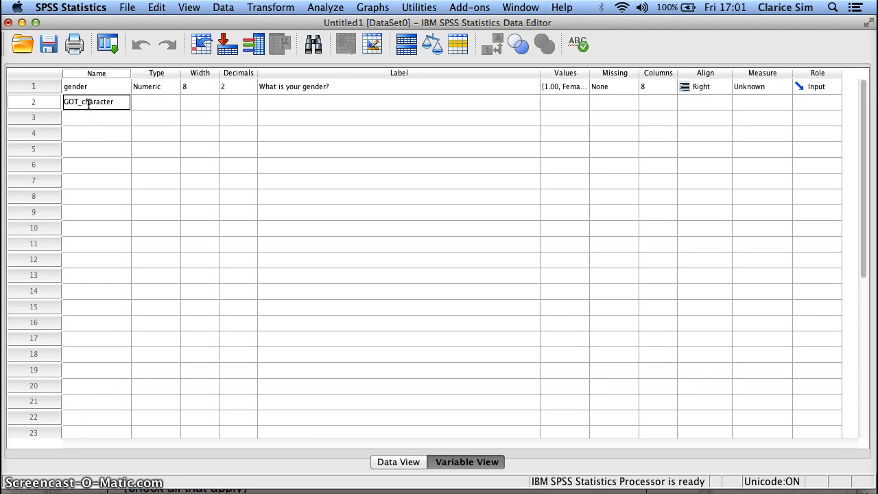
key("Return")
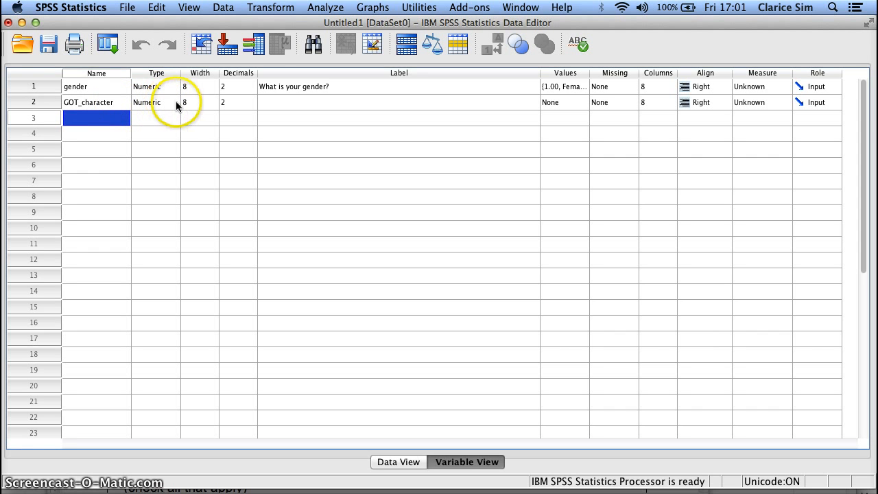
- Give the GOT_character variable the label "Which is your favorite Game of Thrones character?"
left_click(276, 104)
type("Whi")
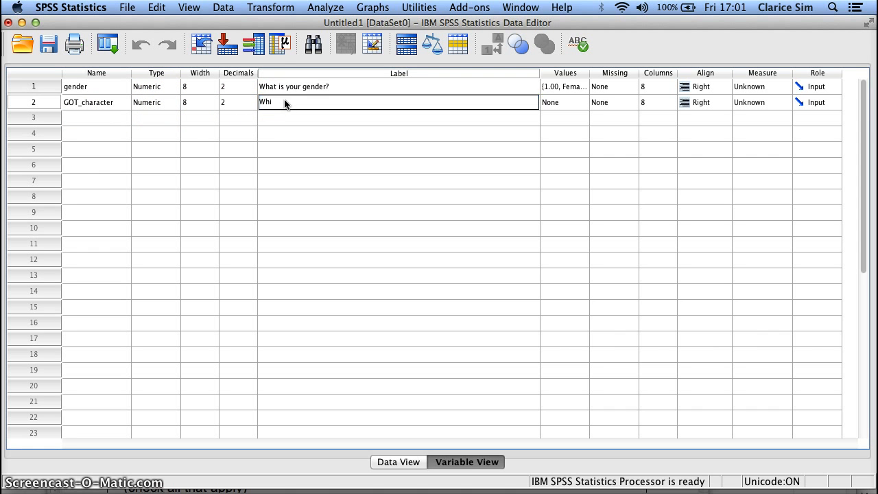
type("ch is your favorite Game of THrones")
left_click(372, 101)
left_click(412, 103)
type("cha")
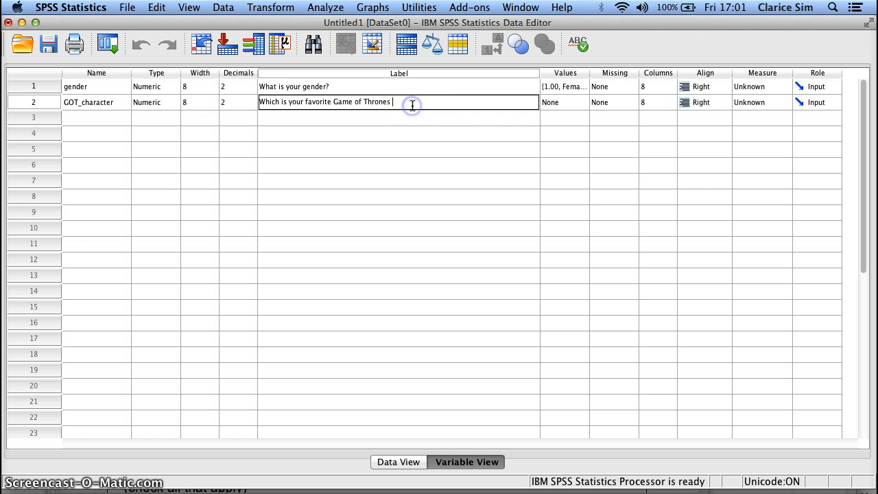
type("racter?")
- Add value labels 1 = Jon Snow and 2 = Daenerys Tagaryen to the GOT_character variable
left_click(579, 103)
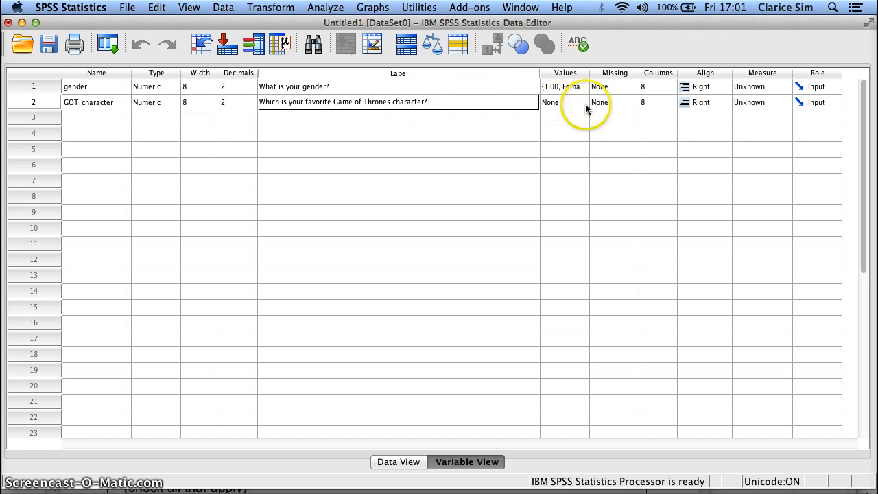
left_click(584, 102)
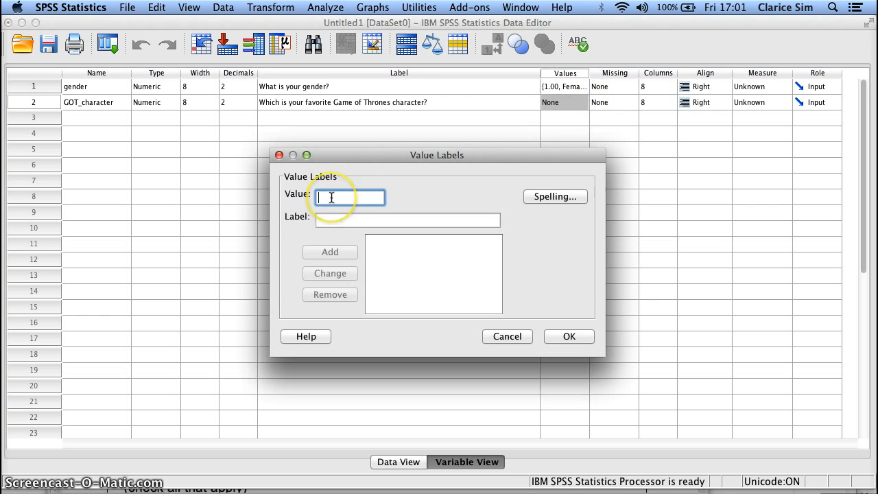
type("1")
key("Tab")
type("Jon Snow")
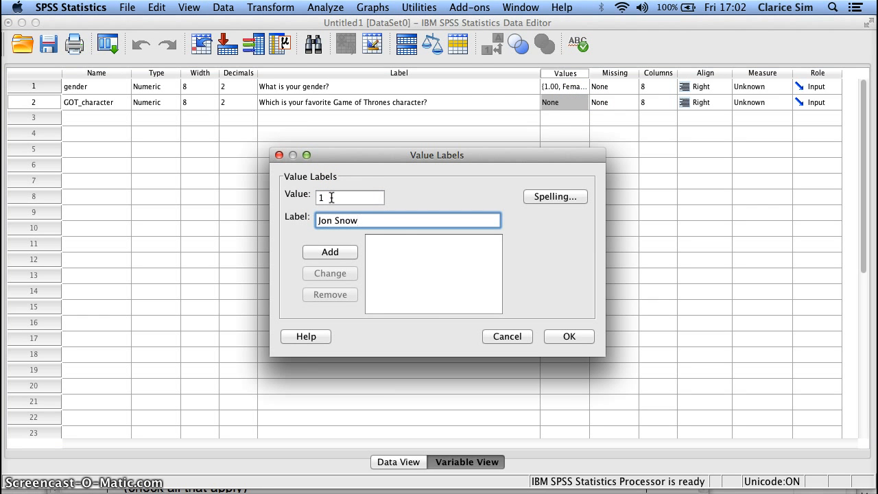
key("Return")
left_click(331, 197)
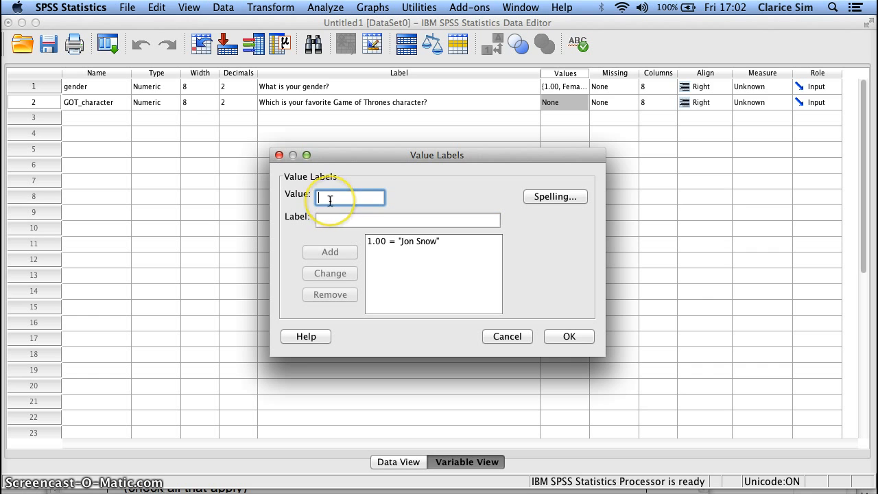
type("2")
key("Tab")
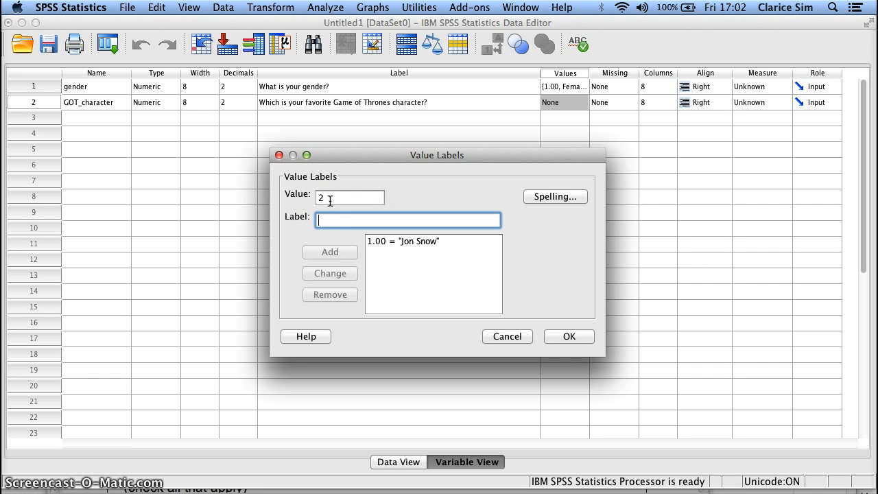
type("Daenerys")
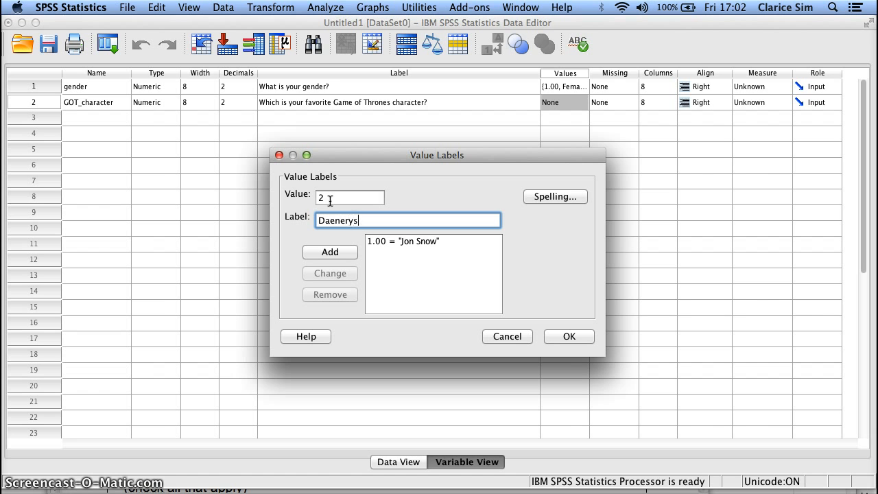
type(" Tagaryen")
key("Return")
- Add value labels 3 = Tyrion Lannister and 4 = Others to GOT_character and accept the value labels
type("3")
key("Tab")
type("T")
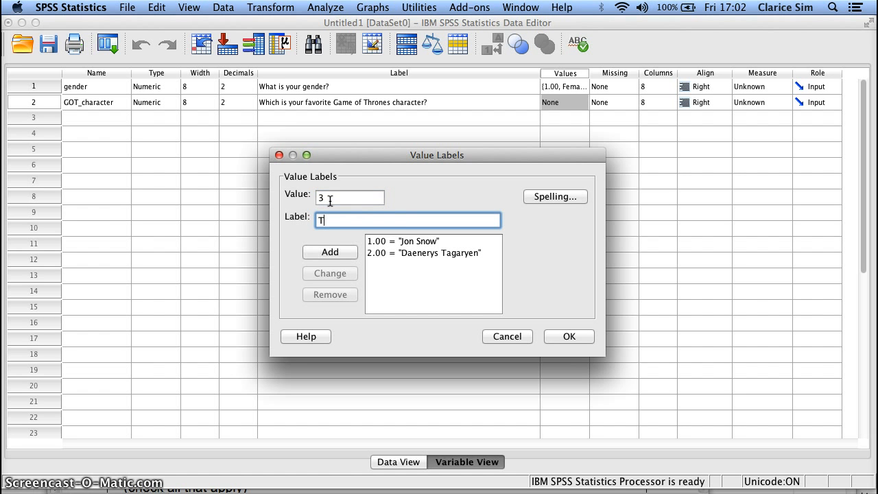
type("yrion Lannister")
key("Return")
type("4")
key("Tab")
type("Ohter")
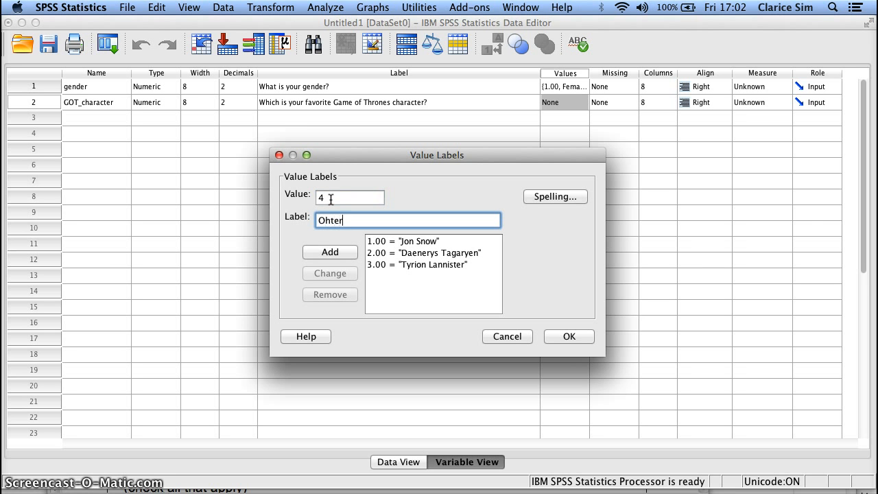
type("s")
key("BackSpace")
key("BackSpace")
key("BackSpace")
key("BackSpace")
key("BackSpace")
type("thers")
key("Return")
left_click(562, 336)
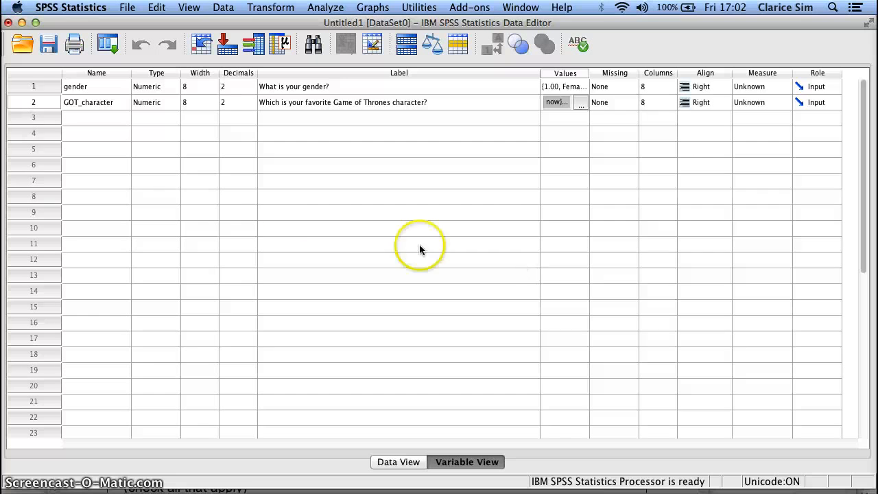
- Add a third variable named "GOT_character_others" in the row below GOT_character
left_click(108, 122)
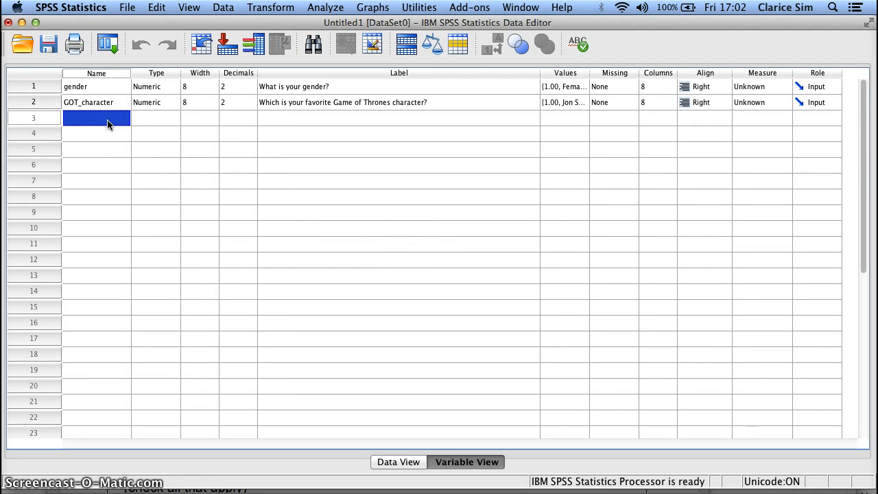
type("GOT_character")
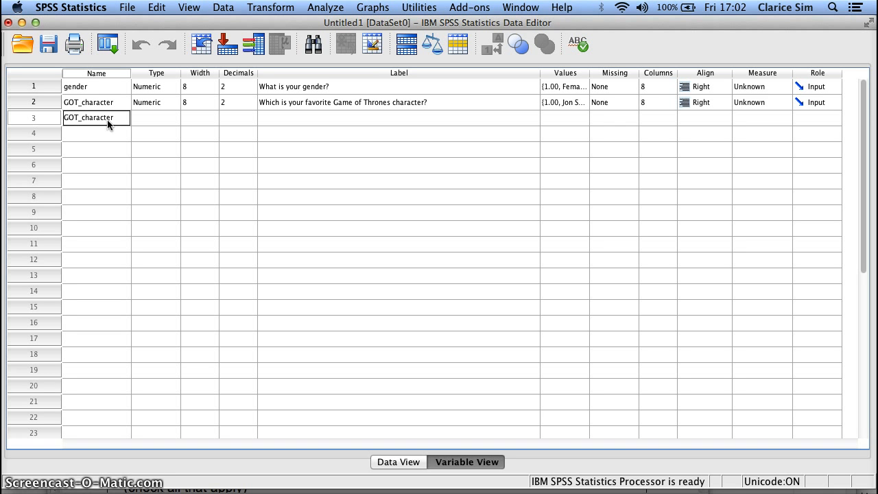
type("_openend")
key("BackSpace")
key("BackSpace")
key("BackSpace")
key("BackSpace")
key("BackSpace")
key("BackSpace")
type("thers")
key("Return")
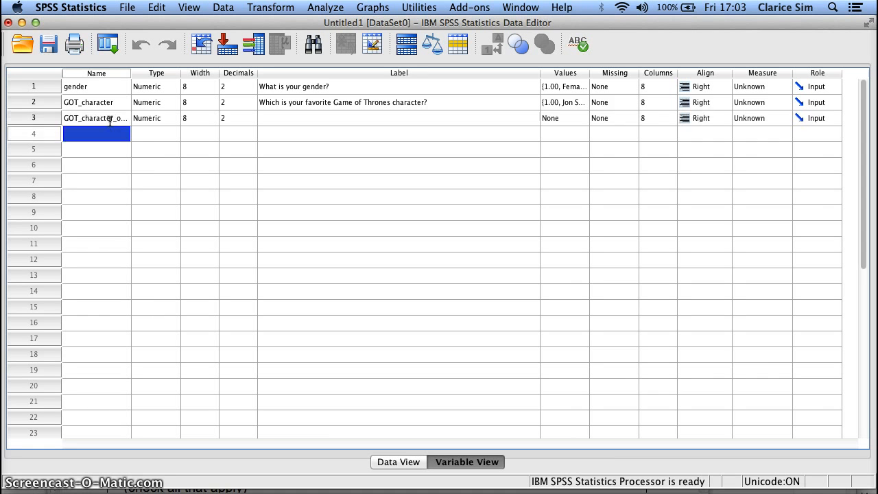
- Set the type of GOT_character_others to String with a length of 25 characters
left_click(177, 122)
left_click(280, 290)
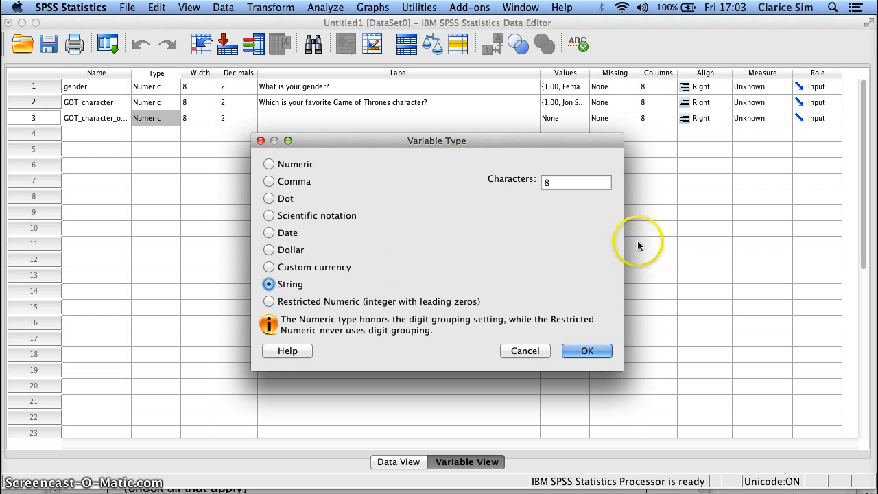
left_click(553, 183)
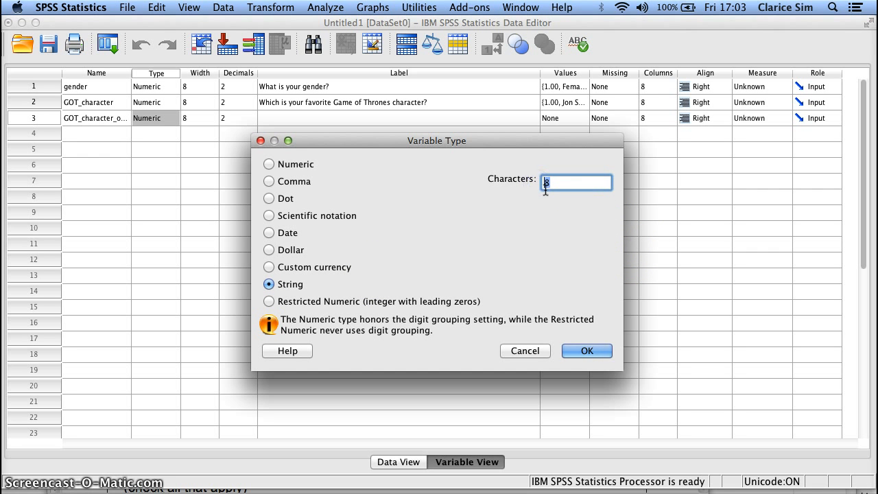
left_click(557, 187)
type("25")
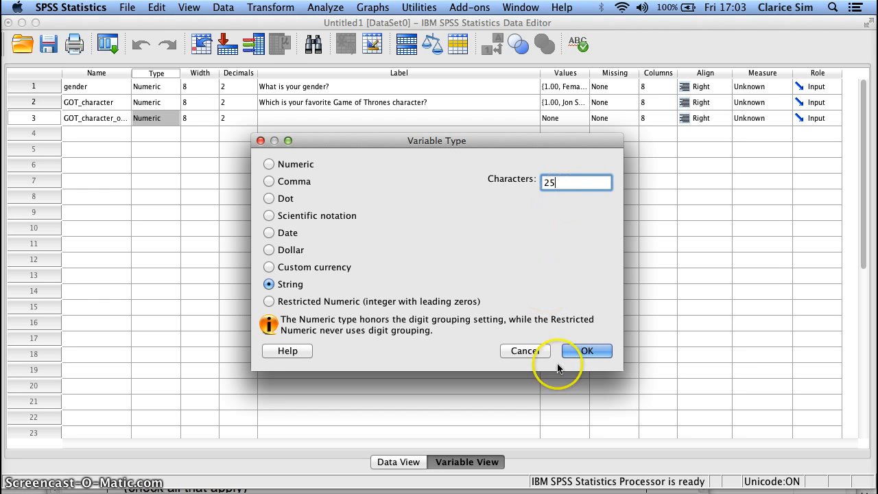
left_click(584, 351)
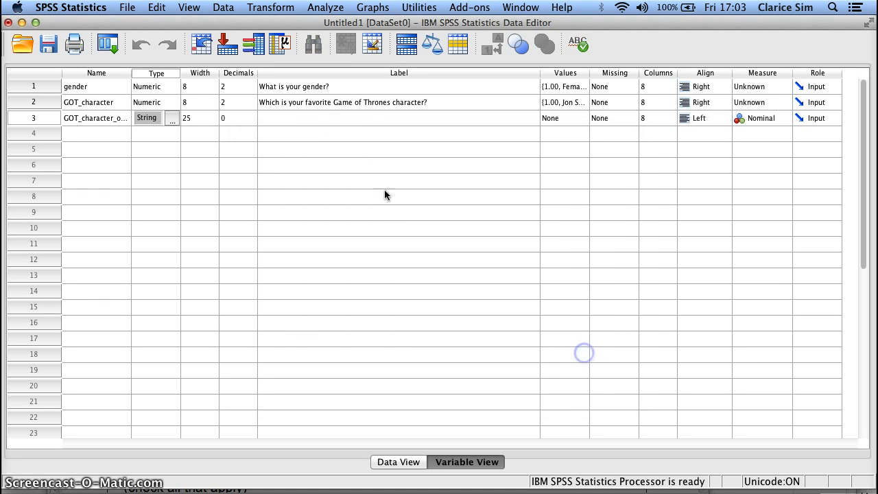
- Give GOT_character_others the label "Which is your favorite Game of Thrones character? (others option)"
left_click(353, 119)
type("Which is your favorite Game of")
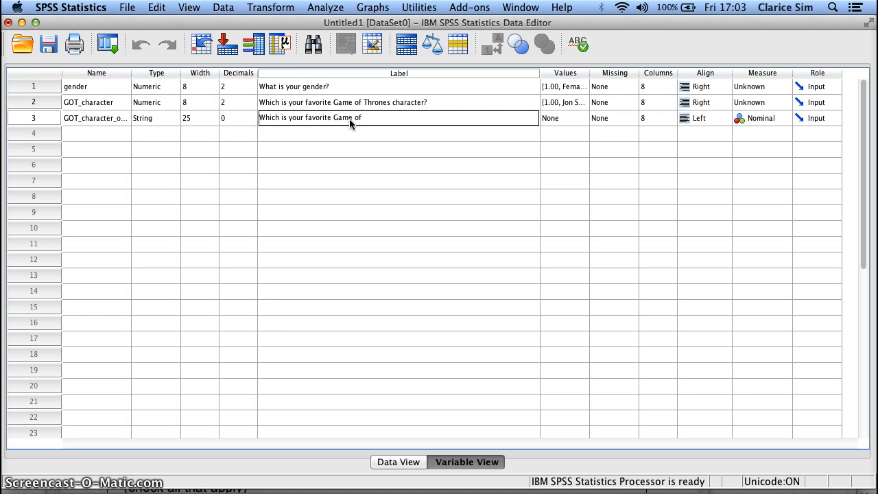
type(" Thrones character? (others option")
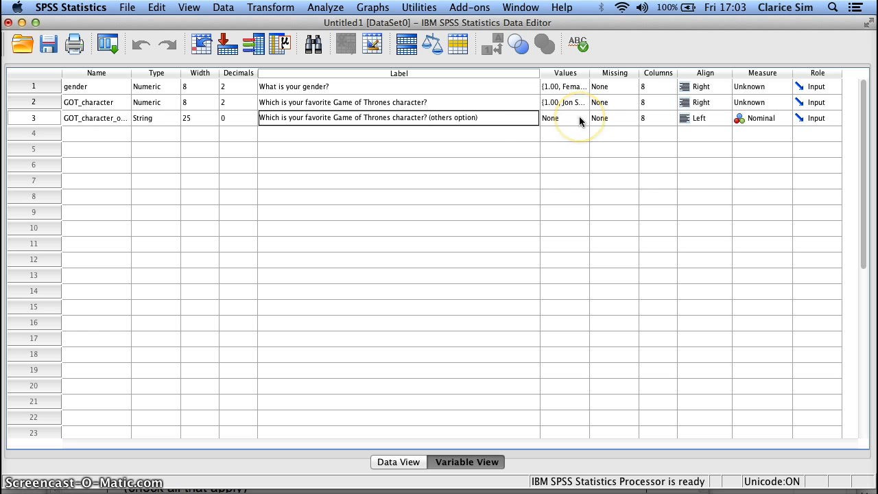
left_click(482, 133)
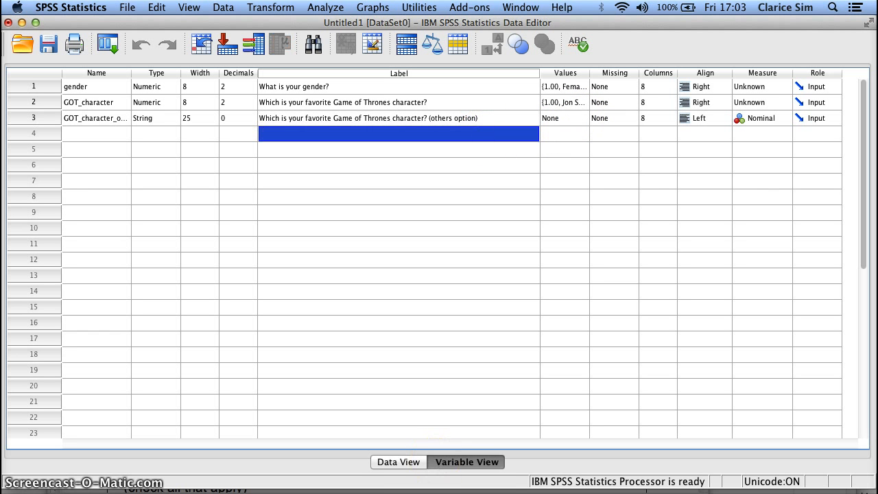
- Switch to the data view and enter the first case with gender 1 and GOT_character 1, leaving GOT_character_others blank
left_click(394, 463)
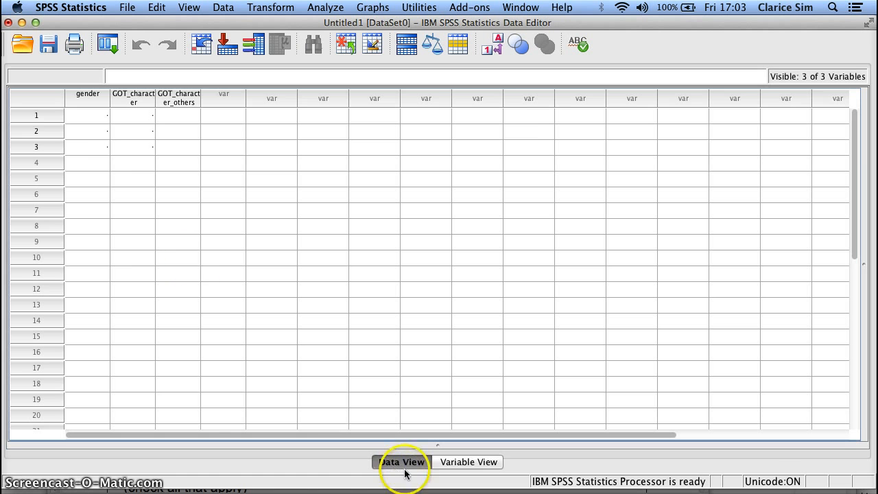
left_click(94, 117)
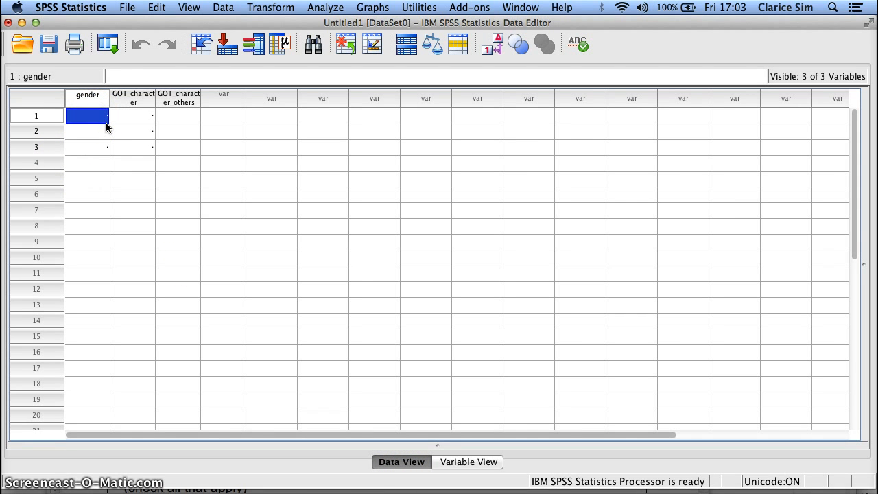
type("1")
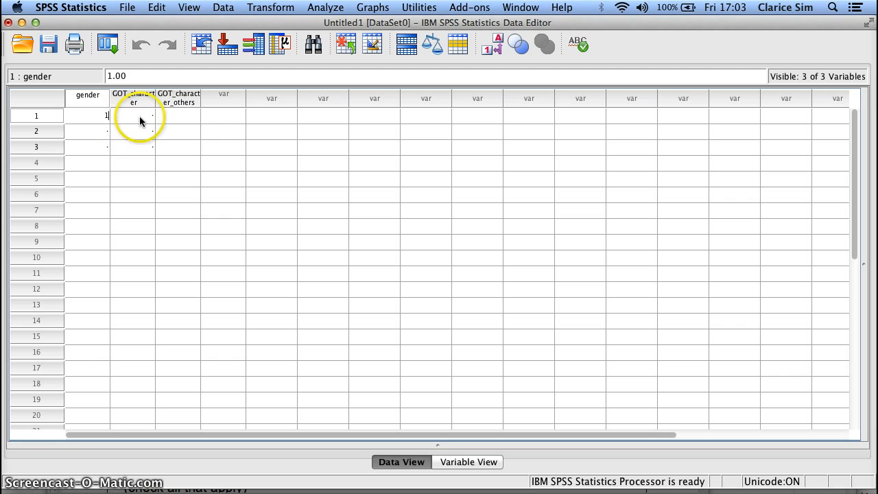
left_click(139, 118)
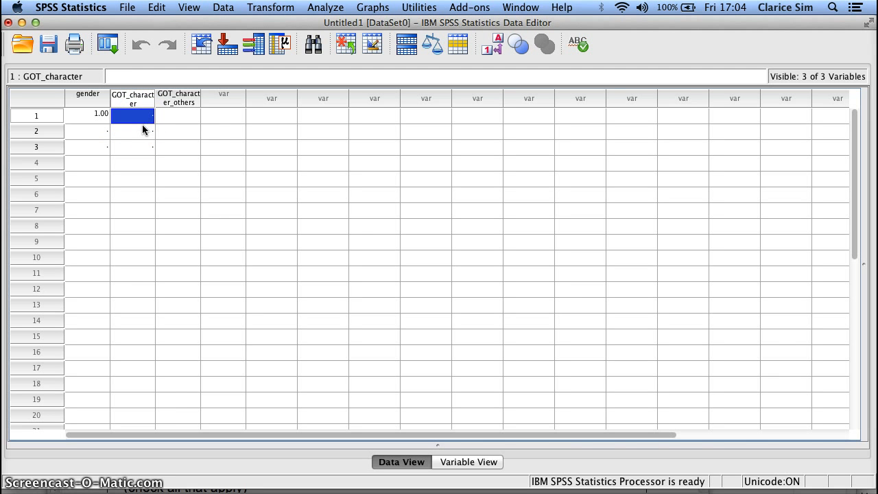
type("1")
left_click(172, 122)
- Enter the second case with gender 2 and GOT_character 2
left_click(93, 136)
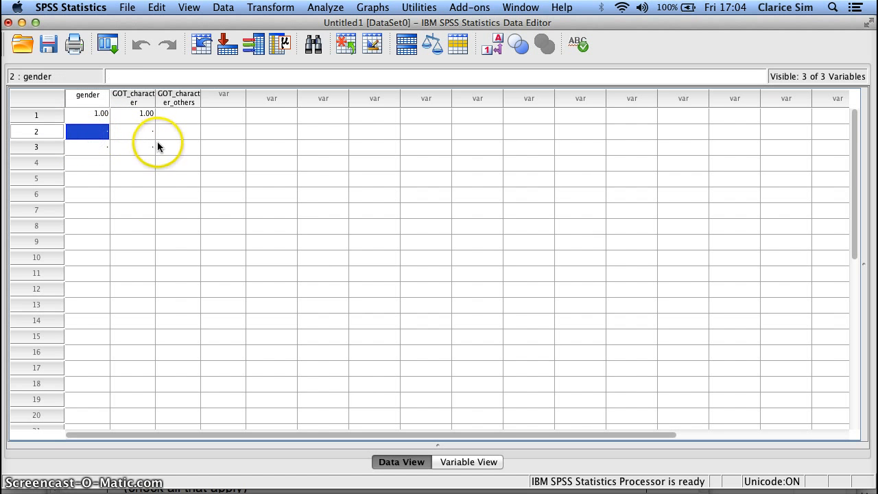
type("2")
left_click(135, 142)
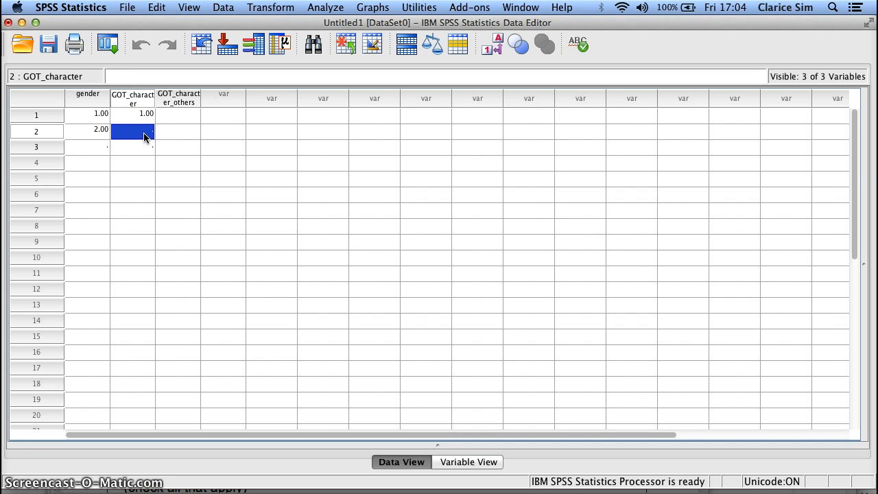
left_click(145, 146)
type("2")
- Enter the third case with gender 1, GOT_character 4 and GOT_character_others "Khal Drogo"
left_click(96, 146)
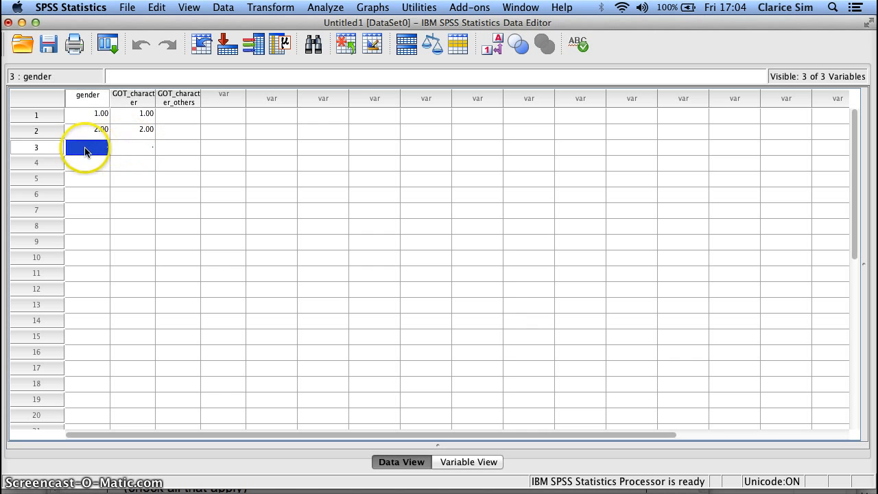
type("1")
left_click(123, 147)
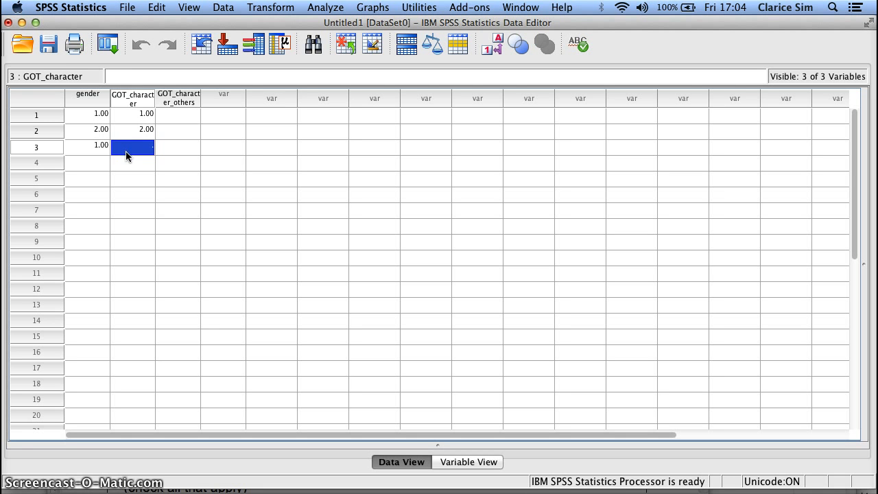
type("4")
left_click(162, 151)
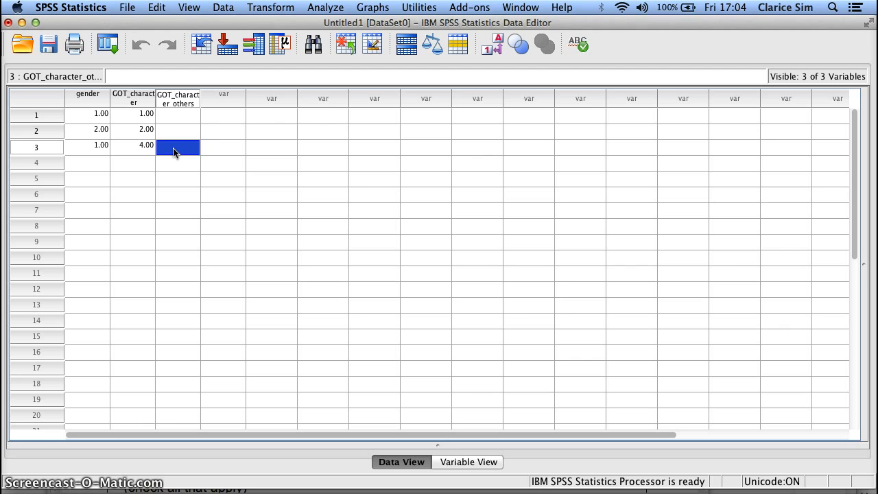
type("Khal Drogo")
- Enter the fourth case with gender 2 and GOT_character 3
left_click(100, 160)
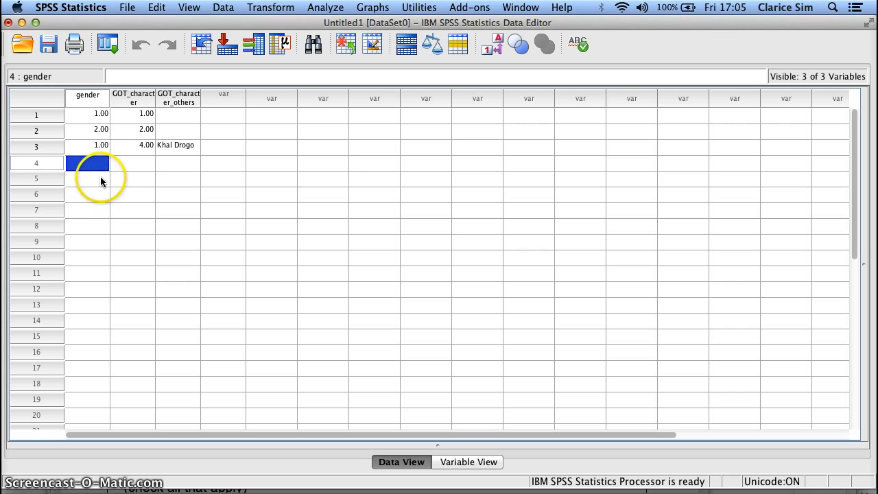
type("2")
key("Tab")
type("3")
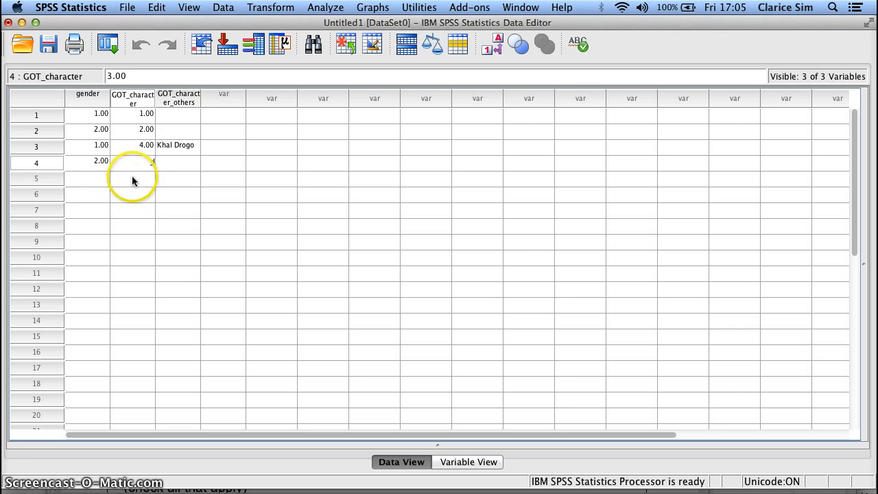
left_click(132, 180)
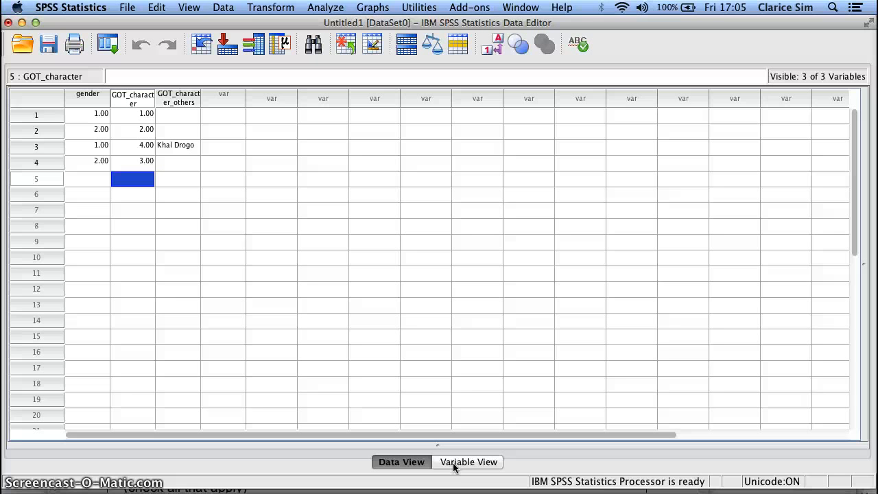
- In the variable view, add variable A3 labelled "Which of the following websites did you visit in the last month (option: Zalora)"
left_click(453, 464)
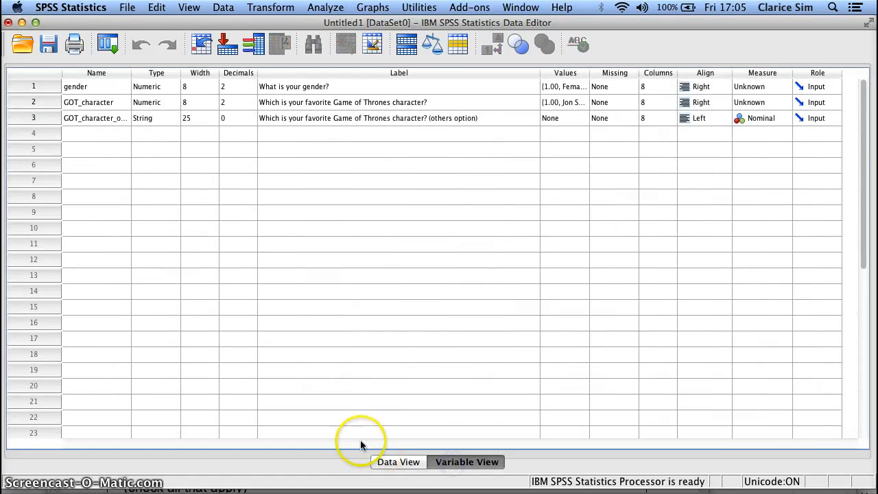
left_click(73, 135)
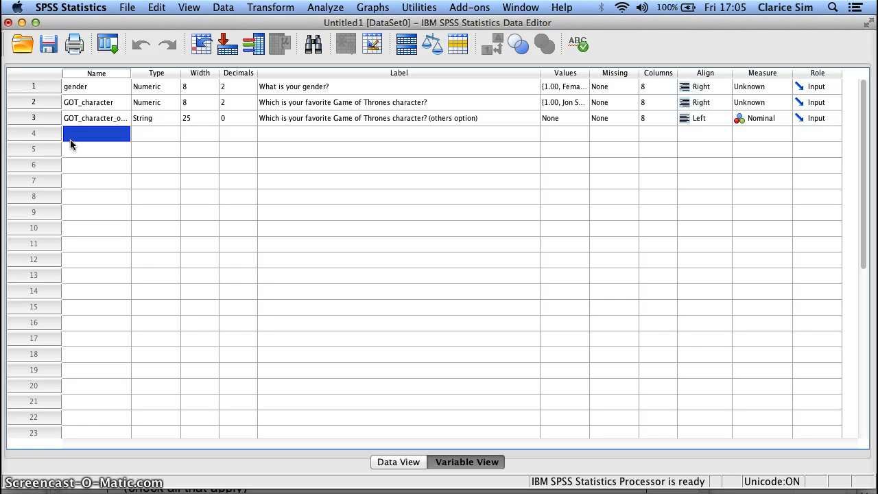
type("A3")
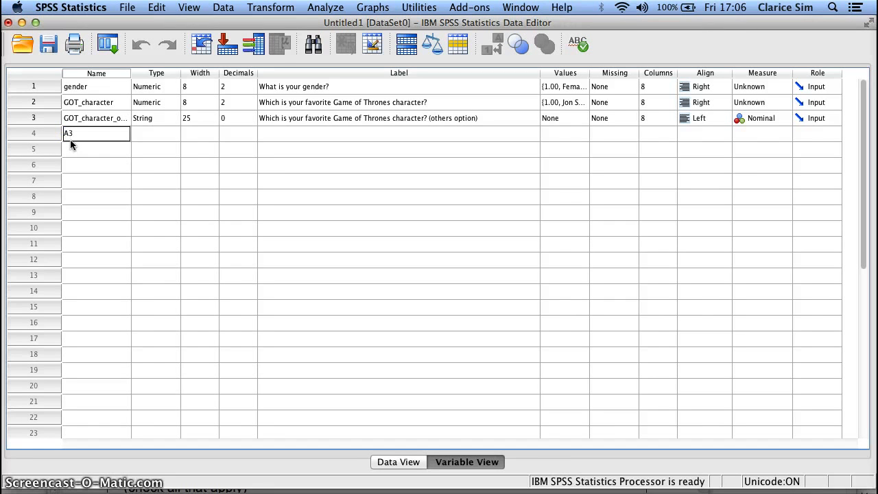
key("Tab")
key("Tab")
key("Tab")
key("Tab")
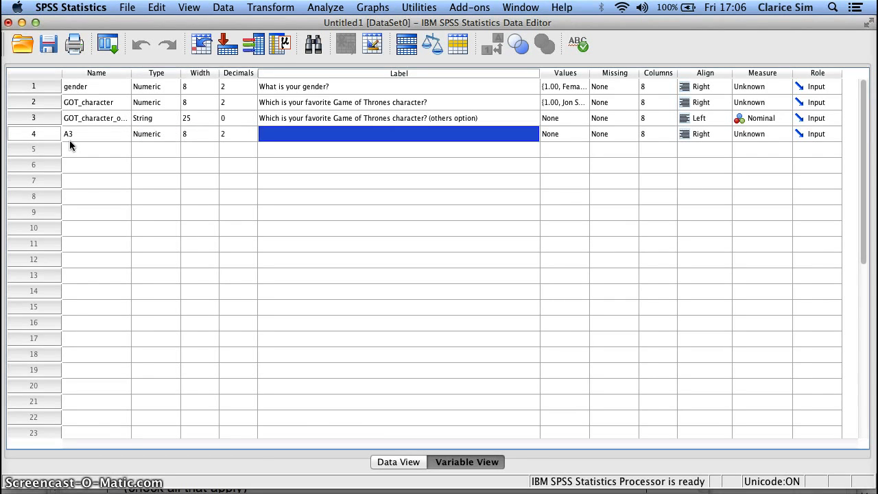
type("Which of th")
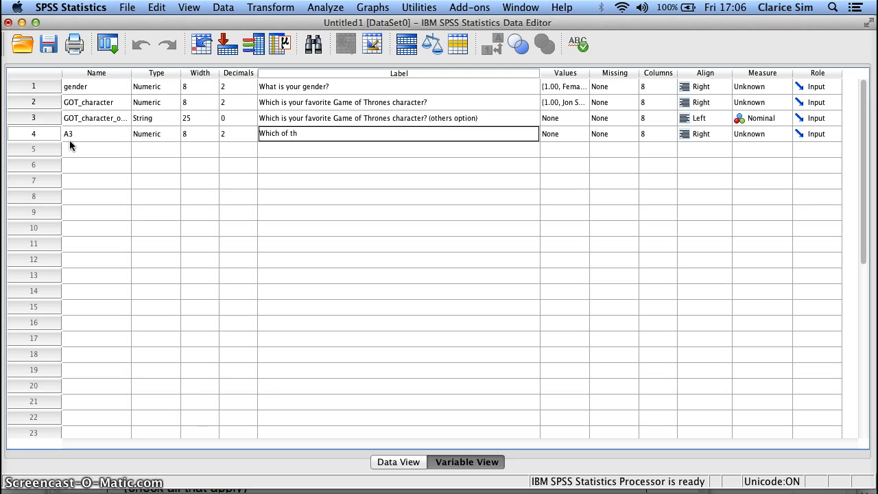
type("e following websites did you visit in the la")
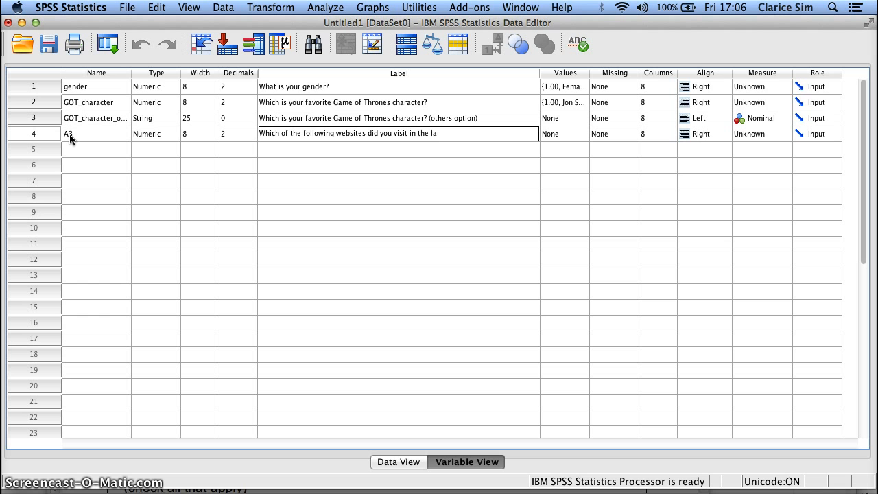
type("st month (option: Zalora)")
- Rename the variable A3 as A3_zalora
left_click(79, 137)
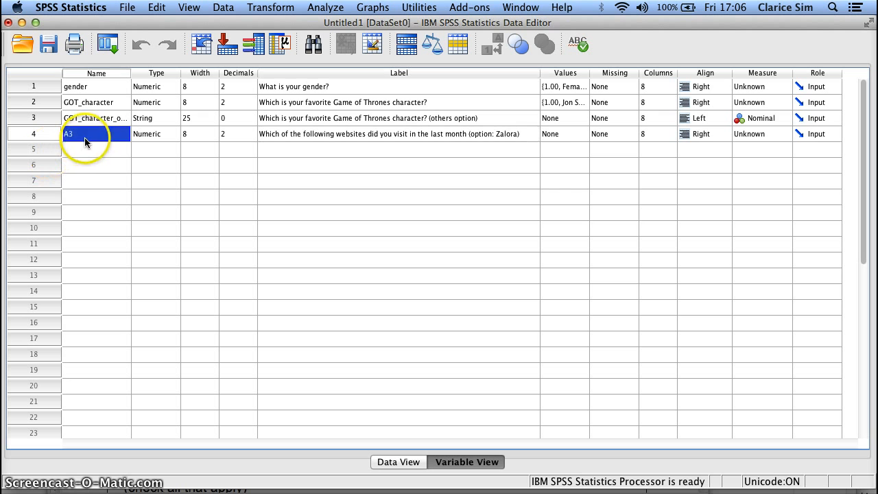
left_click(87, 136)
type("_zalora")
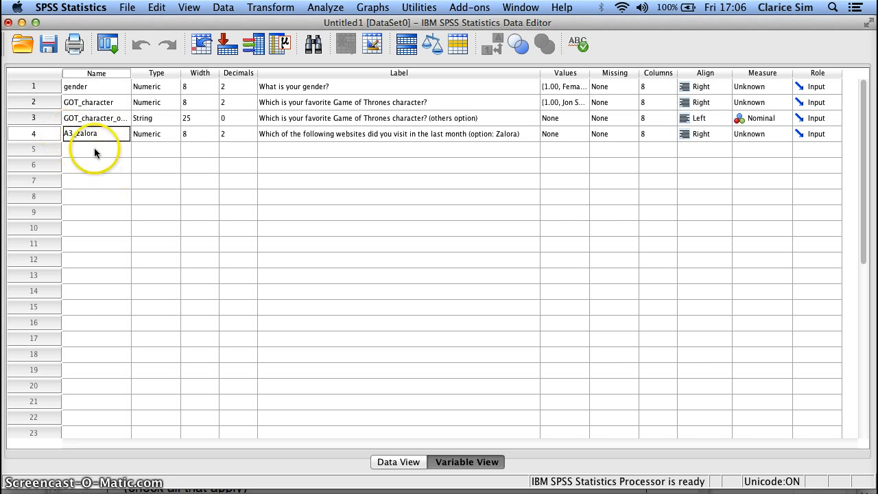
left_click(94, 149)
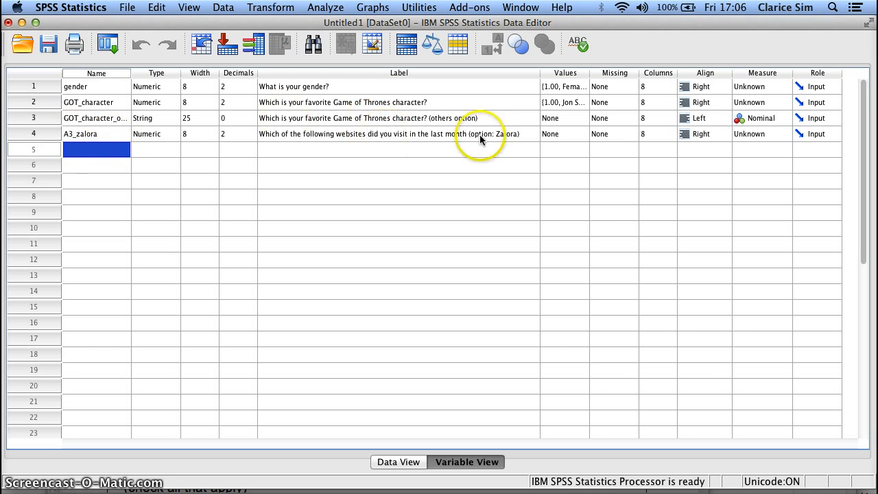
- Open the value labels of A3_zalora and add the label "Selected" for value 1
left_click(580, 133)
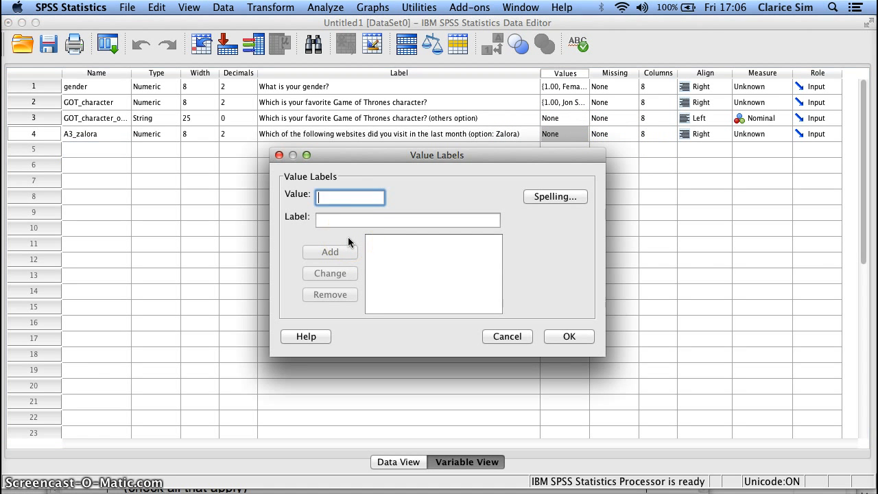
type("1")
key("Tab")
type("Selected")
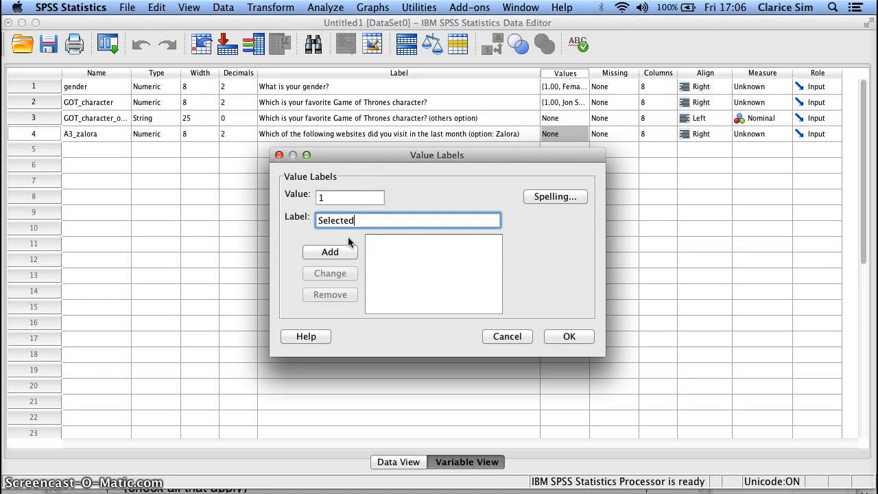
left_click(348, 251)
- Add the label "Not selected" for value 0 and apply the value labels to A3_zalora
type("0")
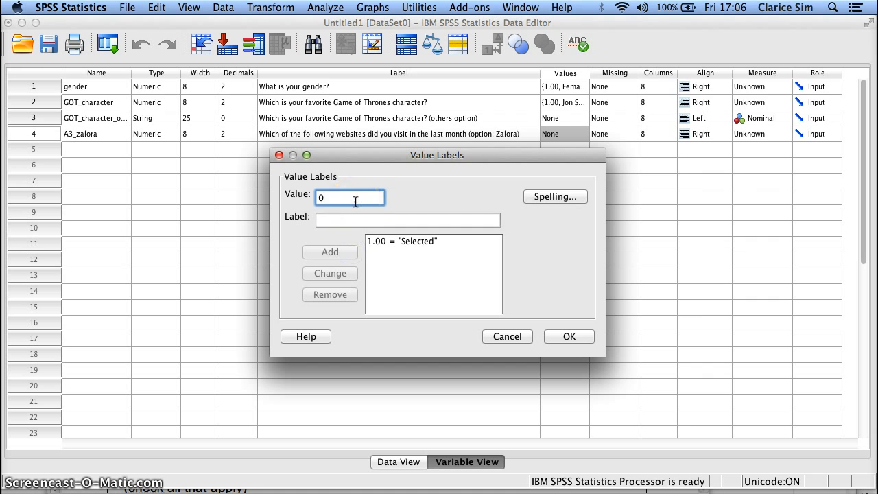
key("Tab")
type("Not sle")
key("BackSpace")
key("BackSpace")
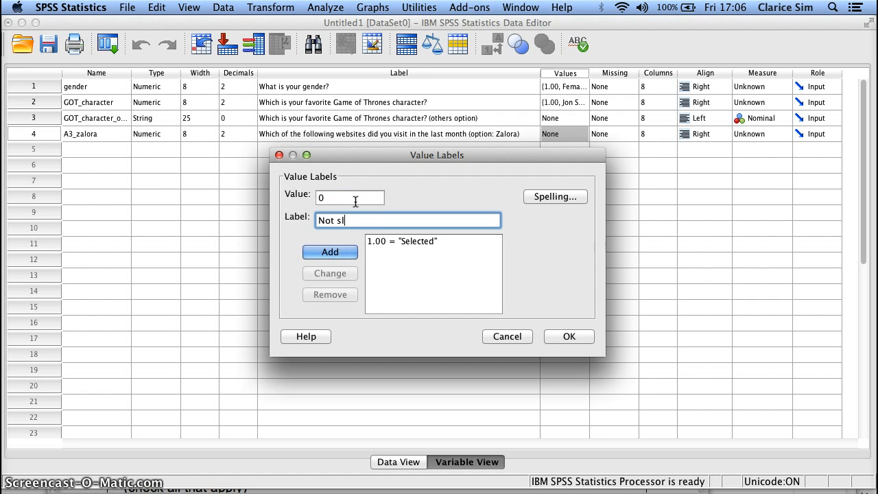
type("elected")
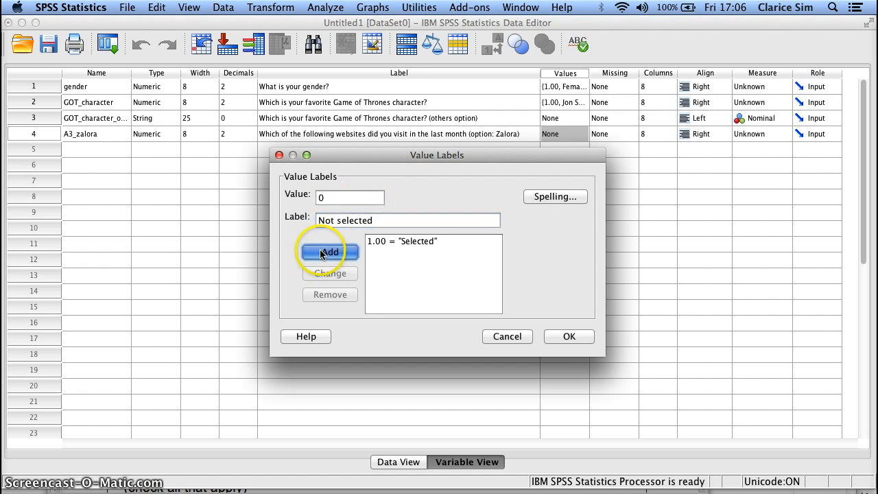
left_click(328, 251)
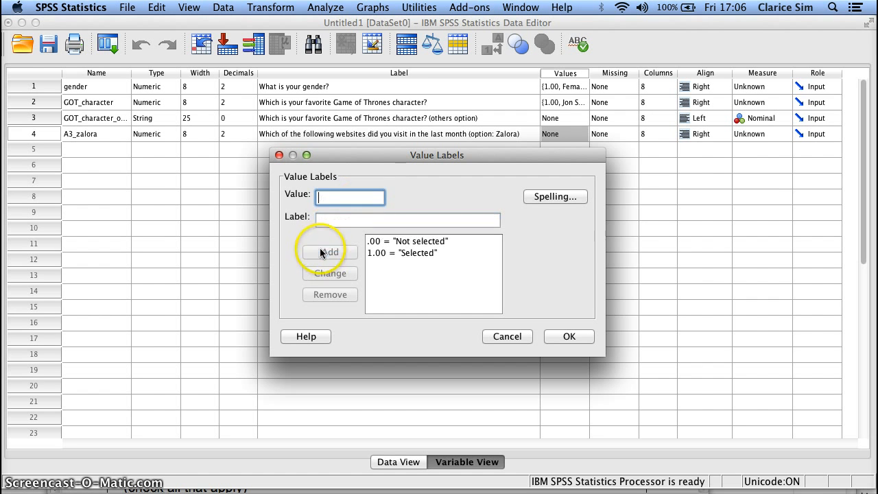
left_click(569, 337)
left_click(587, 365)
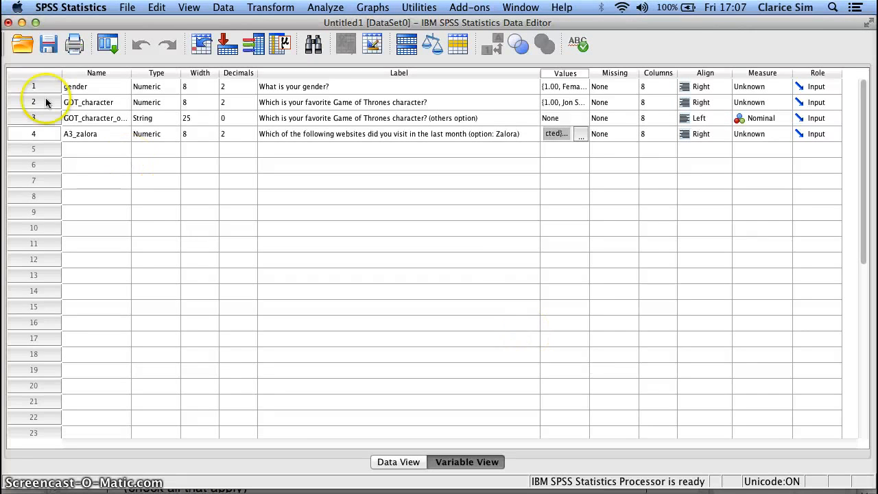
- Add a numeric variable named A3_asos in row 5
left_click(78, 148)
type("A4")
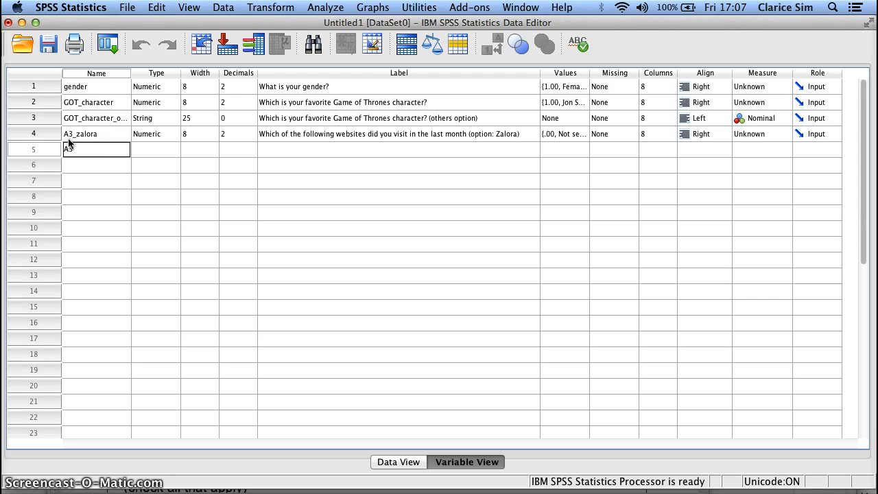
type("_asos")
key("Tab")
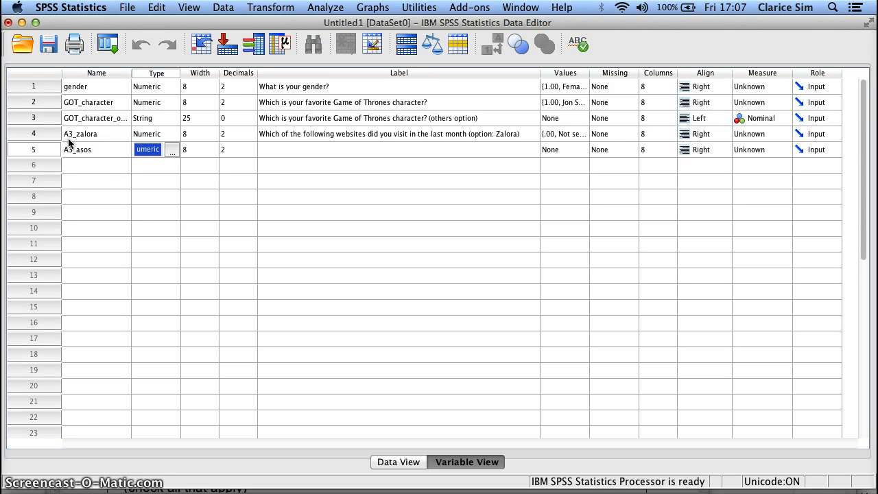
- Copy the label of A3_zalora to A3_asos and change its option from Zalora to Asos
left_click(323, 135)
left_click(348, 133)
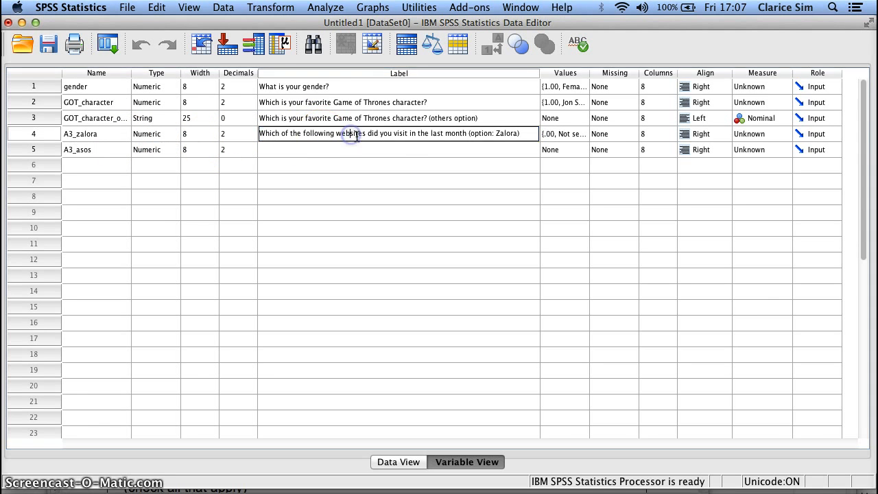
triple_click(394, 134)
key("super+c")
left_click(373, 149)
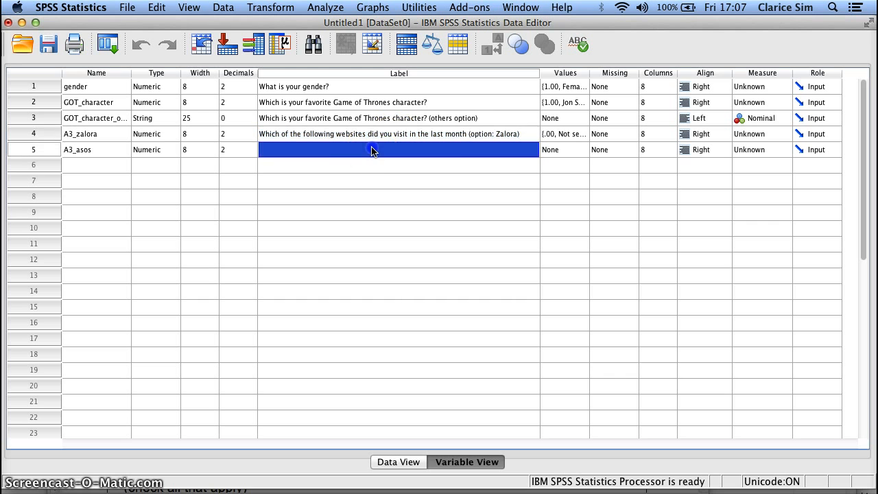
key("super+v")
left_click(495, 152)
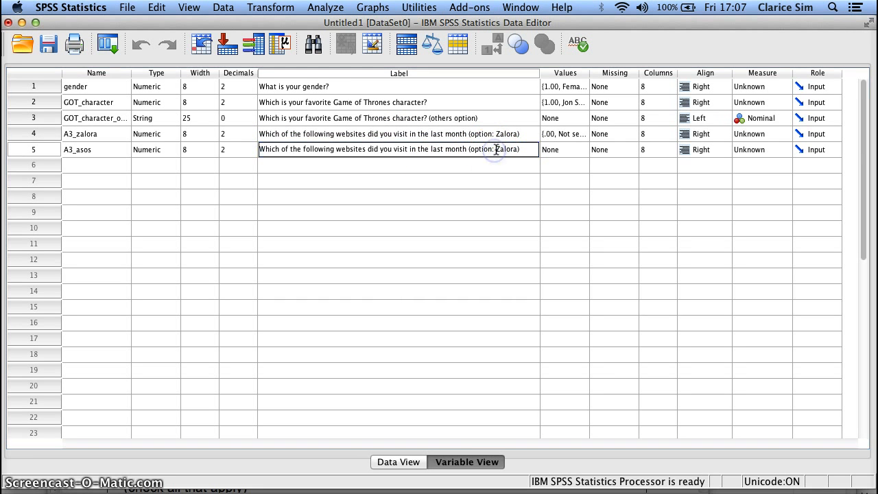
double_click(512, 149)
type("Asos")
- Copy the value labels of A3_zalora to A3_asos
left_click(565, 135)
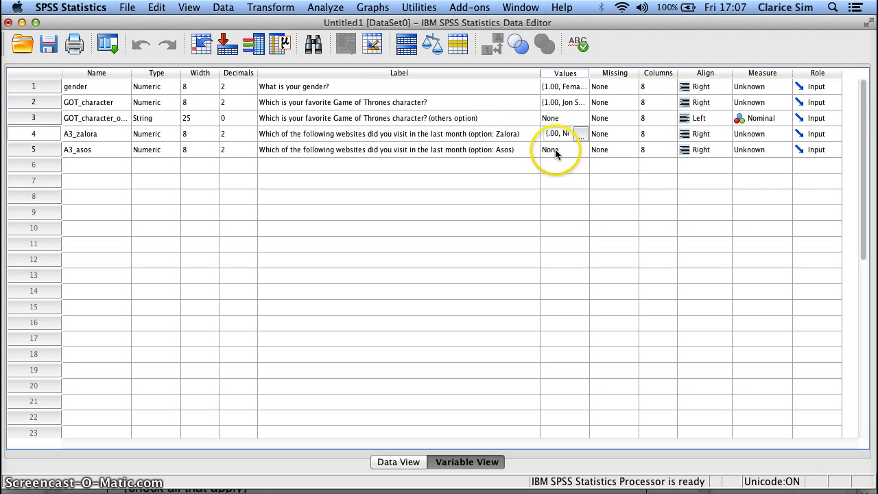
left_click(556, 152)
key("super+v")
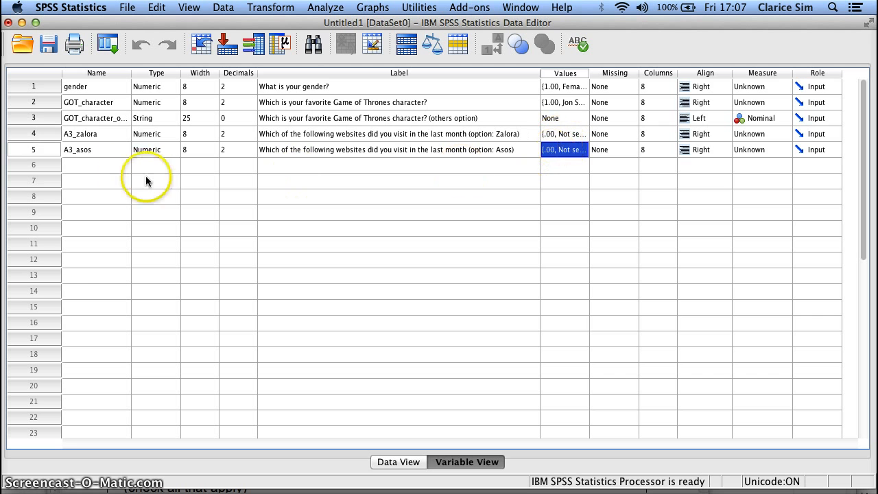
- Add a numeric variable named A3_amazon in row 6
left_click(94, 164)
type("A3")
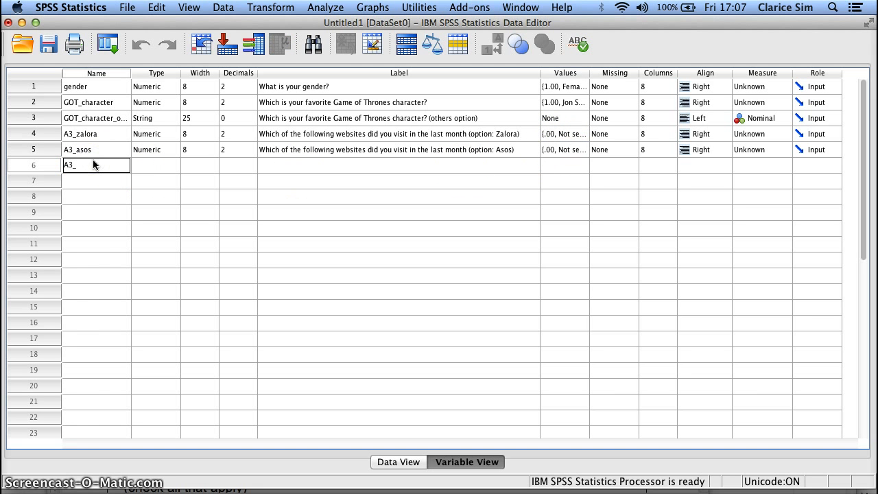
type("_amz")
key("BackSpace")
type("azo")
key("Tab")
key("Tab")
key("Tab")
key("Tab")
- Copy the label of A3_asos to A3_amazon and change its option from Asos to Amazon
left_click(270, 153)
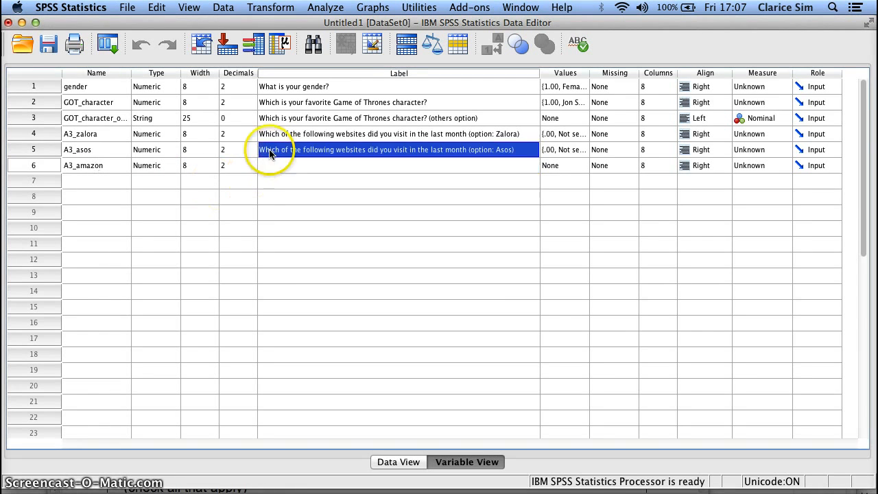
double_click(270, 152)
key("super+a")
key("super+c")
left_click(288, 163)
double_click(294, 162)
key("super+v")
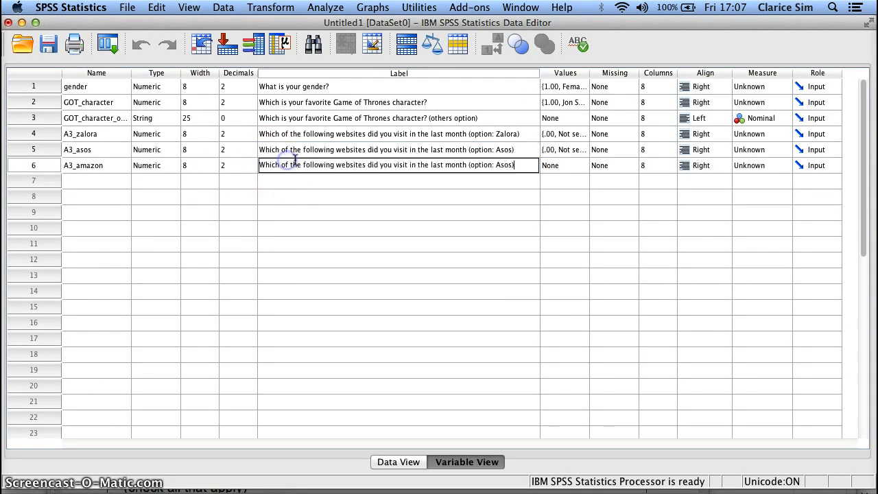
double_click(504, 165)
type("Amz")
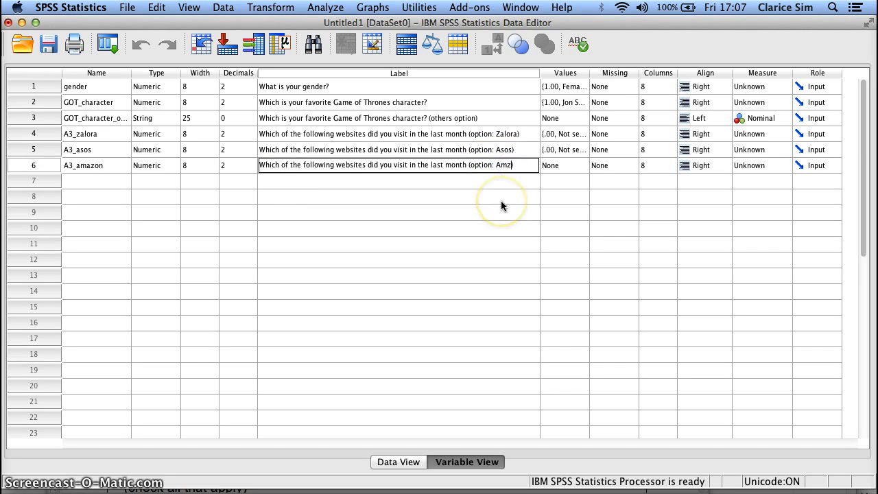
key("BackSpace")
key("BackSpace")
type("mazon")
- Copy the value labels of A3_asos to A3_amazon
left_click(554, 149)
left_click(558, 165)
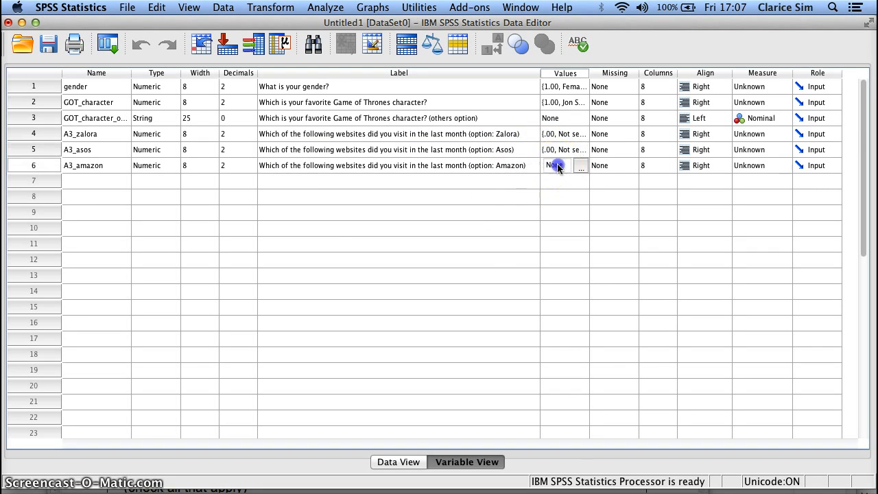
key("super+v")
- Add a numeric variable named A3_none in row 7
left_click(106, 180)
type("A")
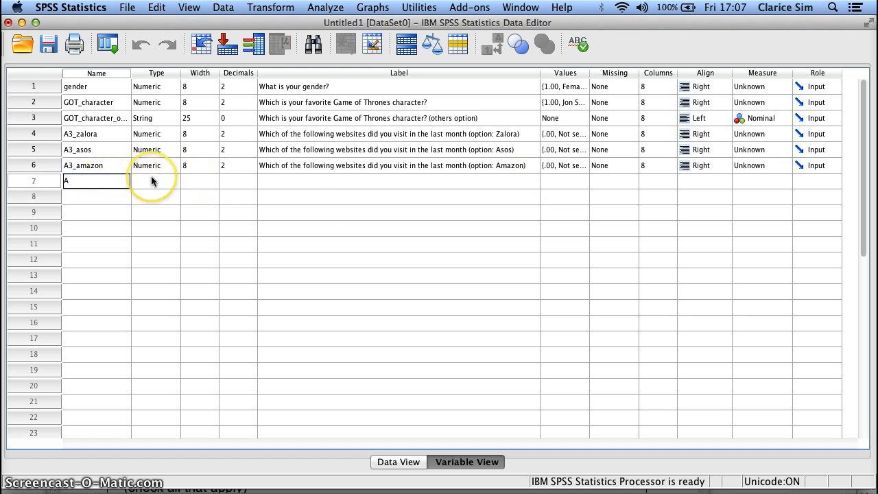
type("3_none")
key("Tab")
key("Tab")
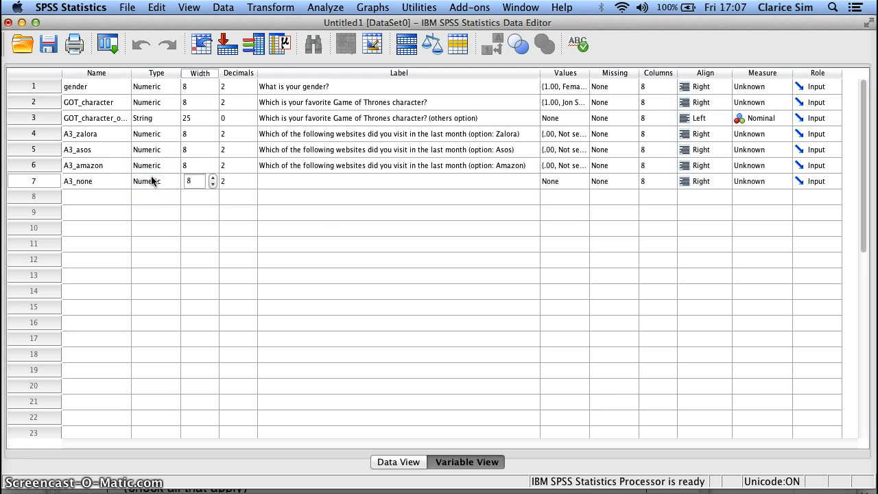
key("Tab")
key("Tab")
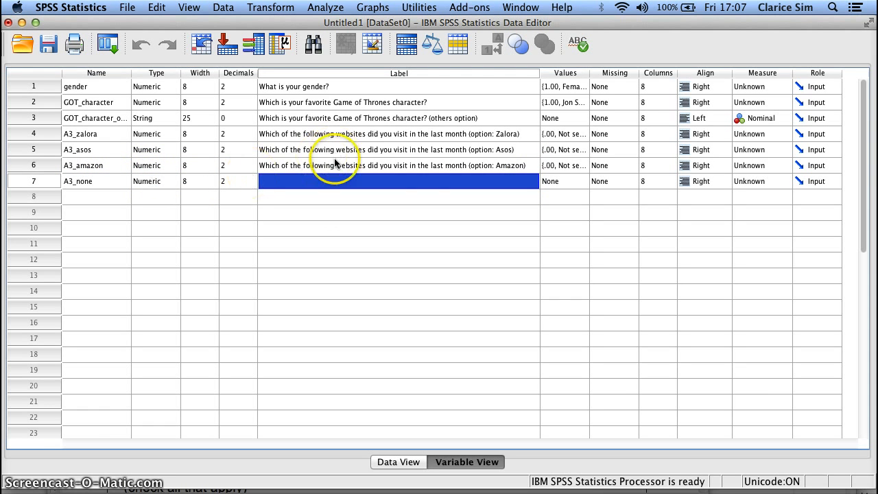
- Copy the label of A3_amazon to A3_none and change its option from Amazon to None
left_click(334, 165)
triple_click(262, 165)
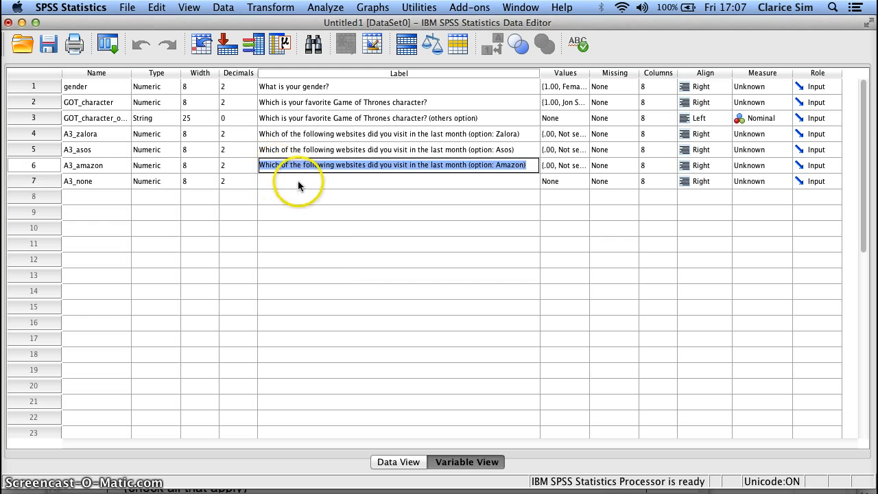
key("super+c")
left_click(298, 181)
key("super+v")
left_click(500, 181)
double_click(516, 181)
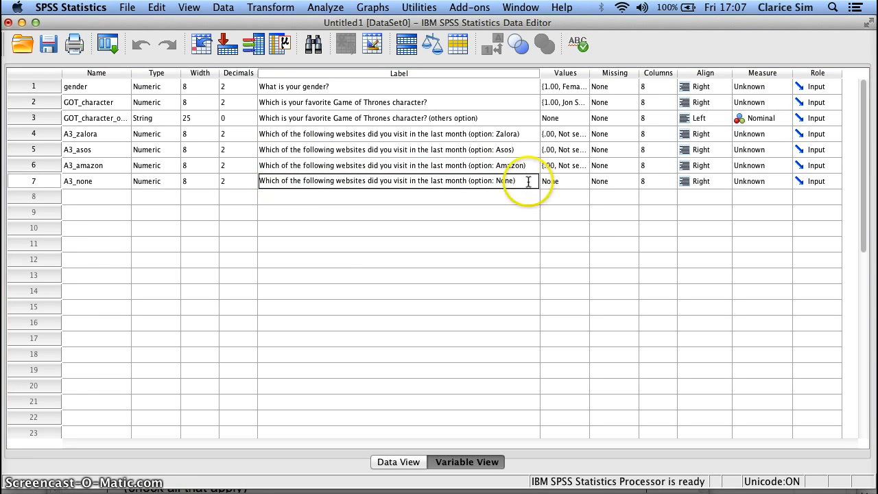
left_click(560, 181)
left_click(580, 181)
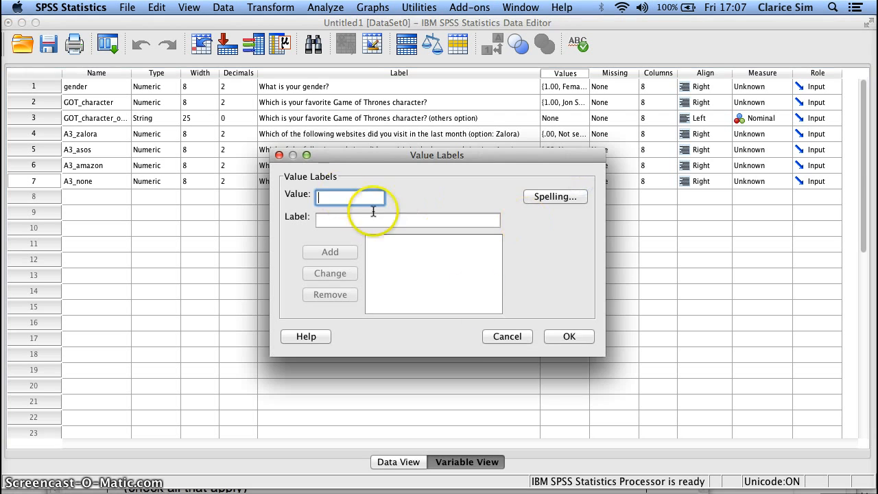
left_click(506, 337)
- Copy the value labels of A3_amazon to A3_none
left_click(546, 168)
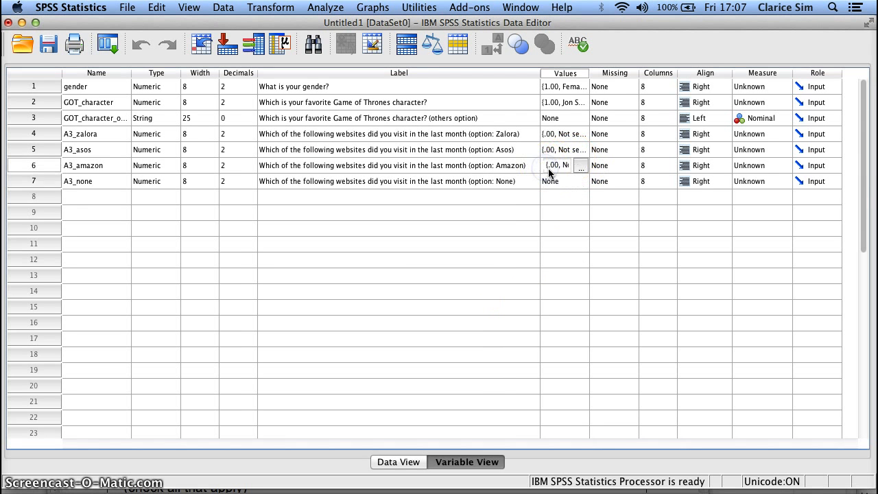
key("ctrl+c")
left_click(553, 181)
key("ctrl+v")
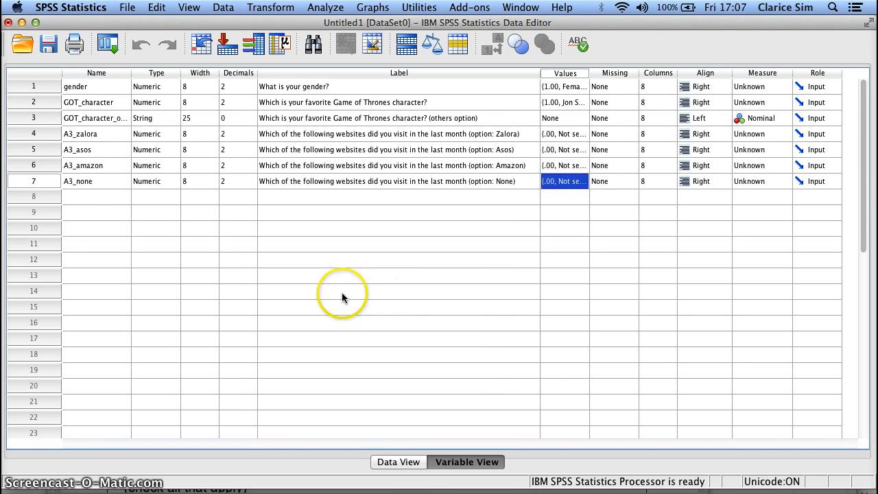
- In the data for respondent 1, enter 1 for A3_zalora and 0 for A3_asos, A3_amazon and A3_none
left_click(403, 463)
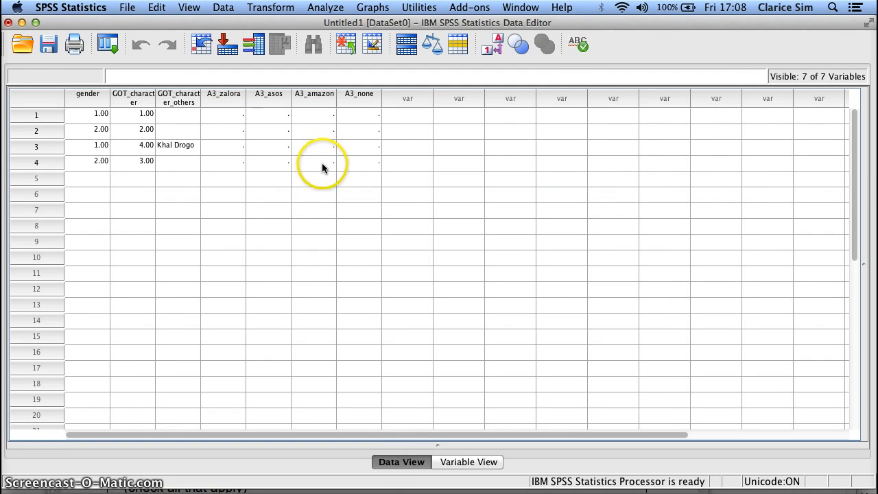
left_click(234, 117)
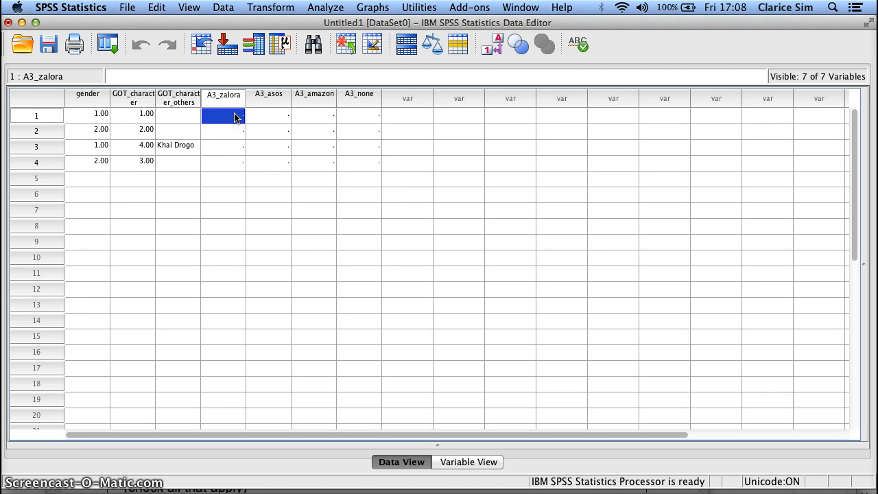
type("1")
key("Tab")
type("0")
key("Tab")
type("0")
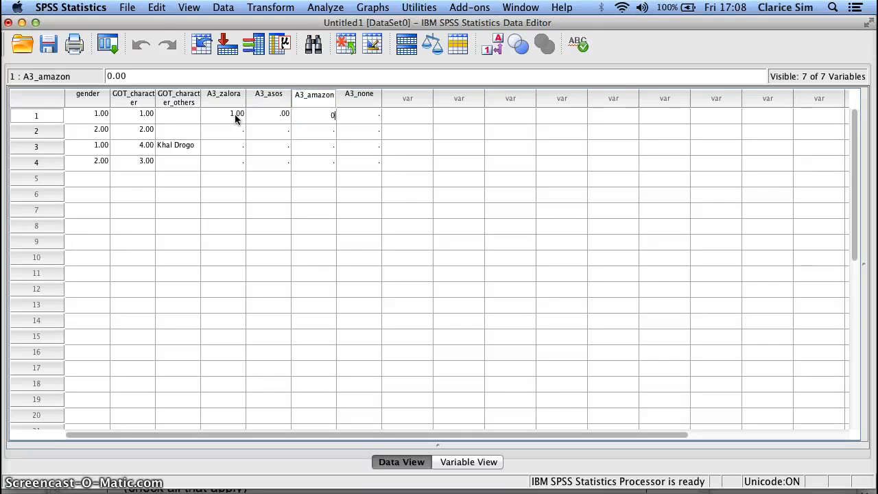
key("Tab")
type("0")
key("Return")
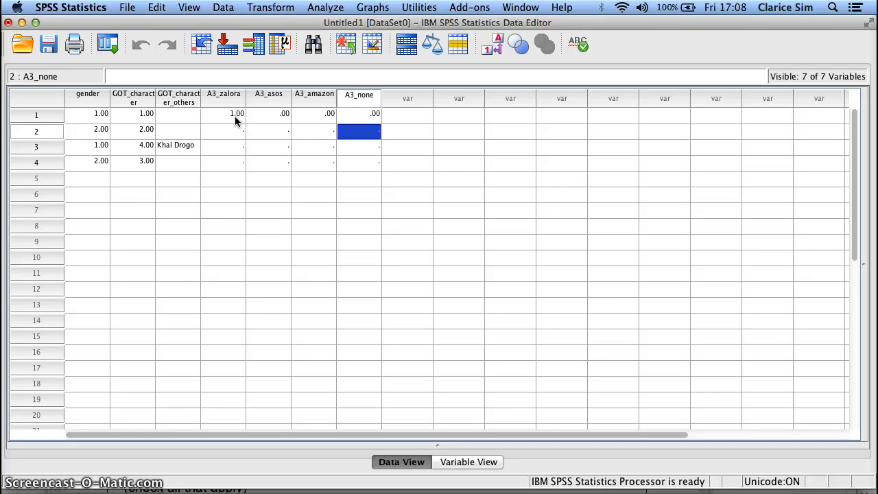
- For respondent 2, enter 0 for A3_zalora, A3_asos and A3_amazon, and 1 for A3_none
key("Left")
key("Left")
key("Left")
type("0")
key("Tab")
type("0")
key("Tab")
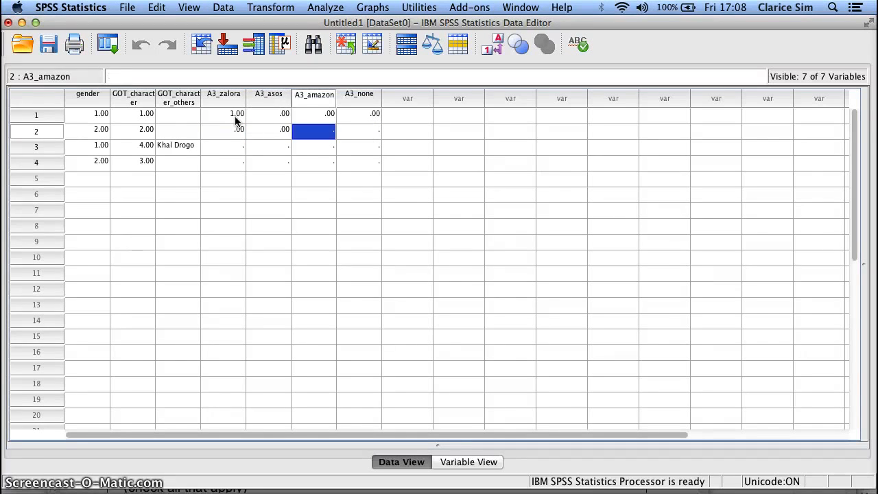
type("0")
key("Tab")
type("1")
key("Return")
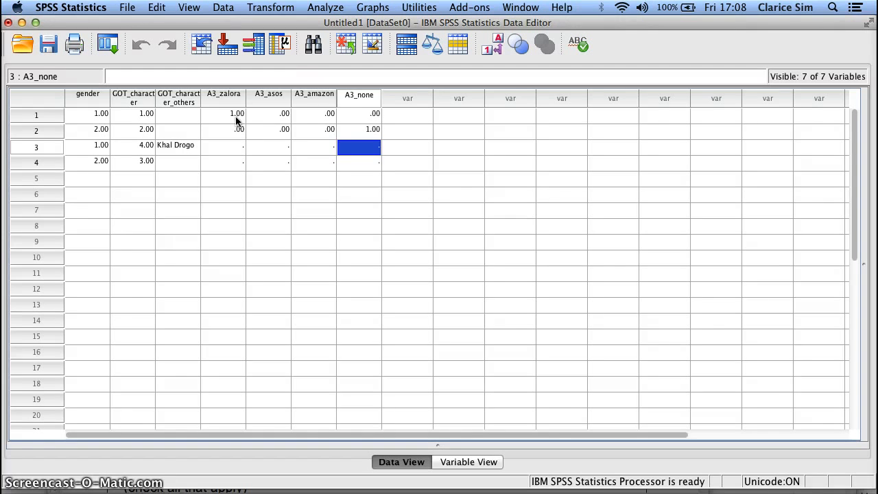
- For respondent 3, enter 1 for A3_zalora, 0 for A3_asos and A3_amazon, and 1 for A3_none
key("Left")
key("Left")
key("Left")
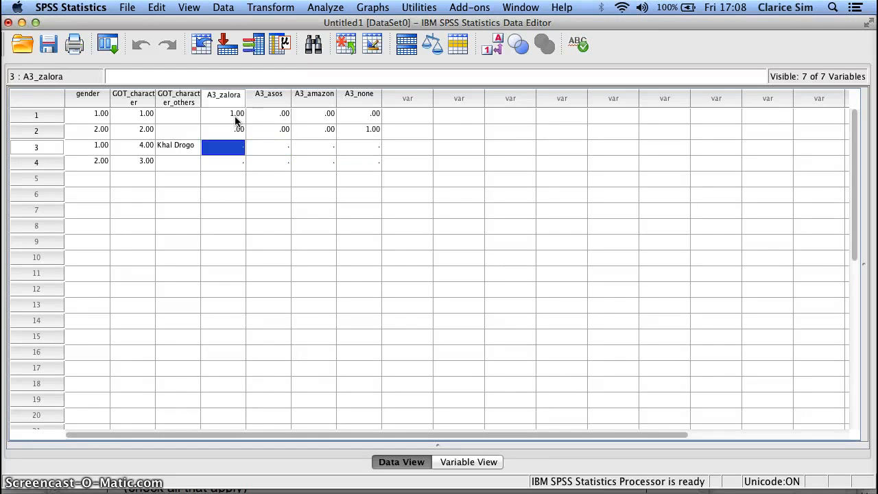
type("1")
key("Tab")
type("0")
key("Tab")
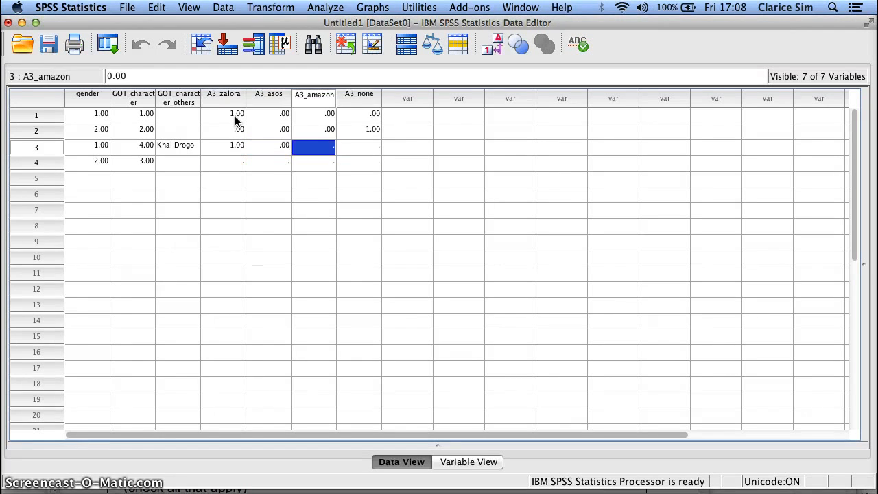
type("0")
key("Tab")
type("1")
key("Return")
- Correct the A3_none answer of respondent 3 to 0
key("Up")
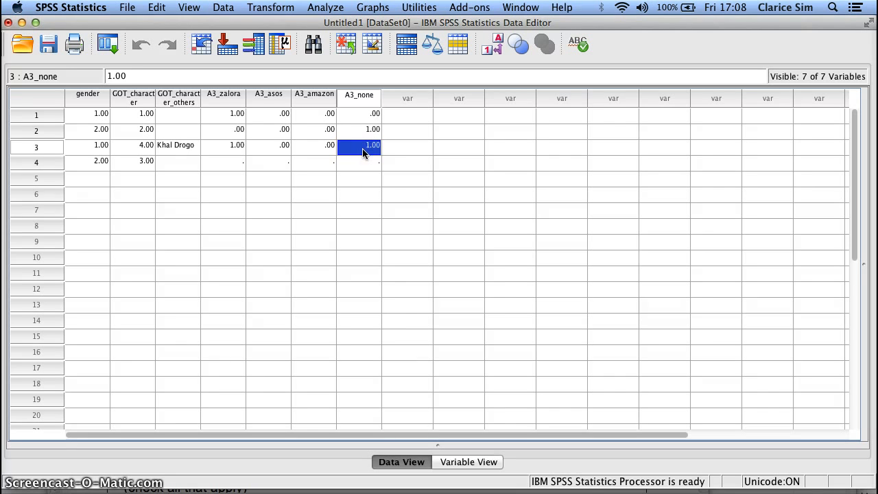
type("0")
key("Return")
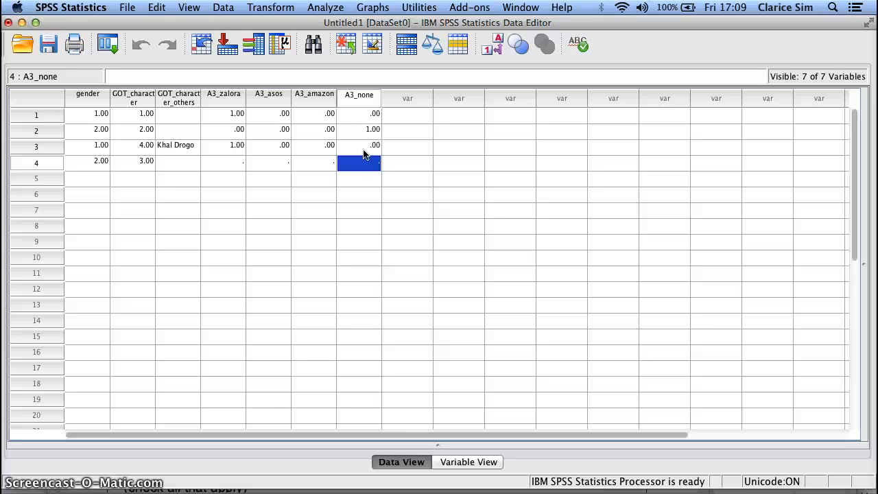
left_click(363, 155)
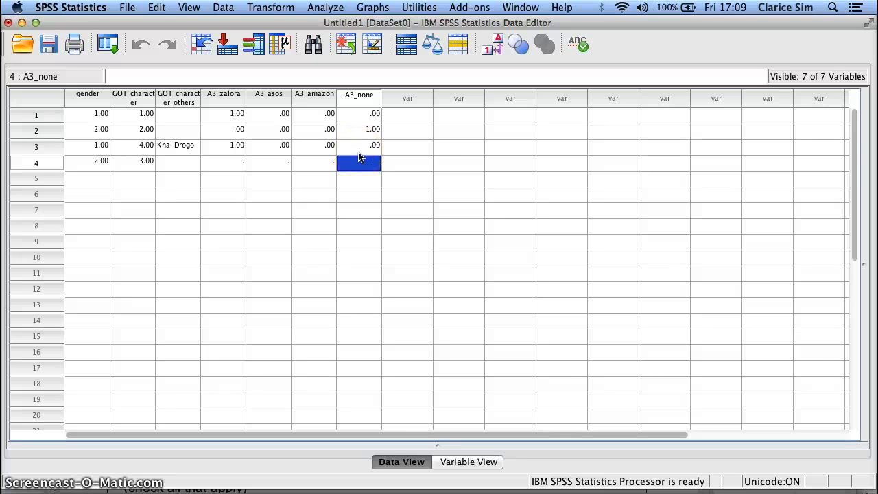